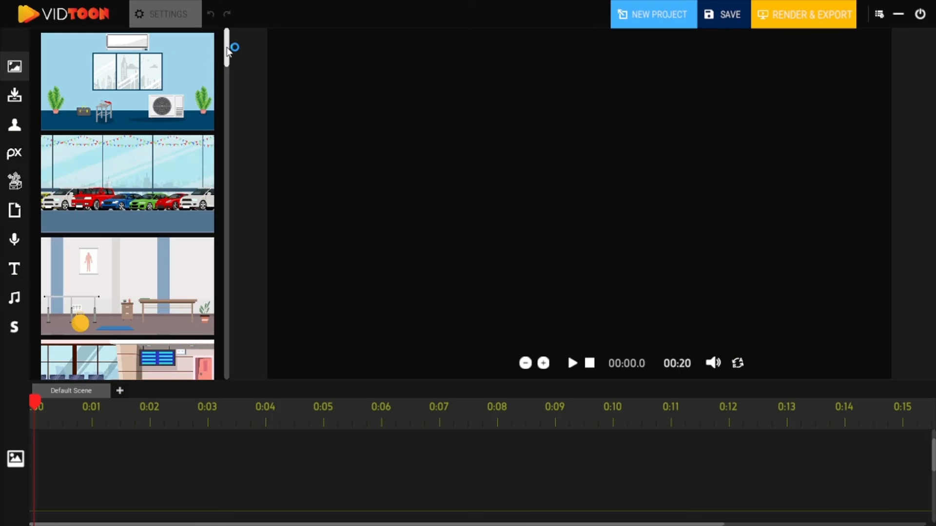
{"action": "left_click_drag", "start_coordinate": [229, 48], "coordinate": [236, 176]}
Load Car Dealer Frame (5).jpg into the image library and drop it onto the stage.
{"action": "left_click", "coordinate": [15, 95]}
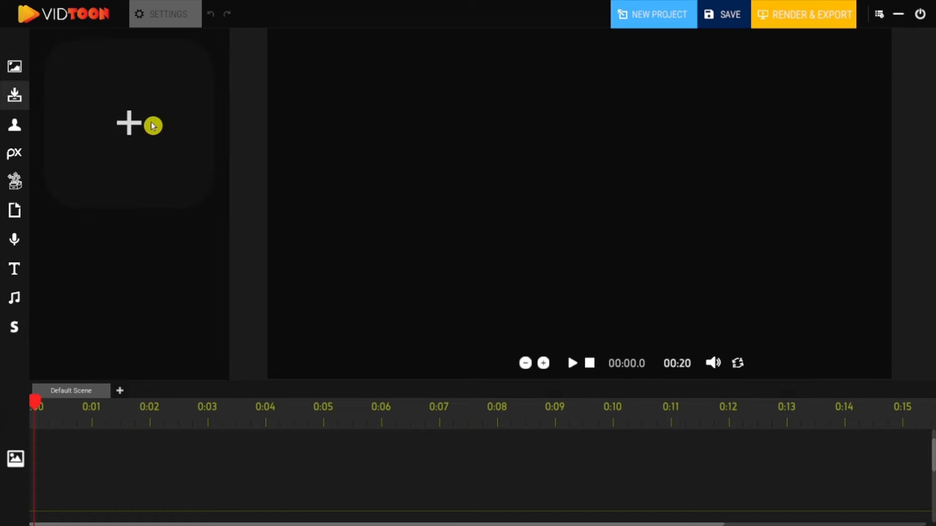
{"action": "left_click", "coordinate": [111, 200]}
{"action": "left_click", "coordinate": [536, 237]}
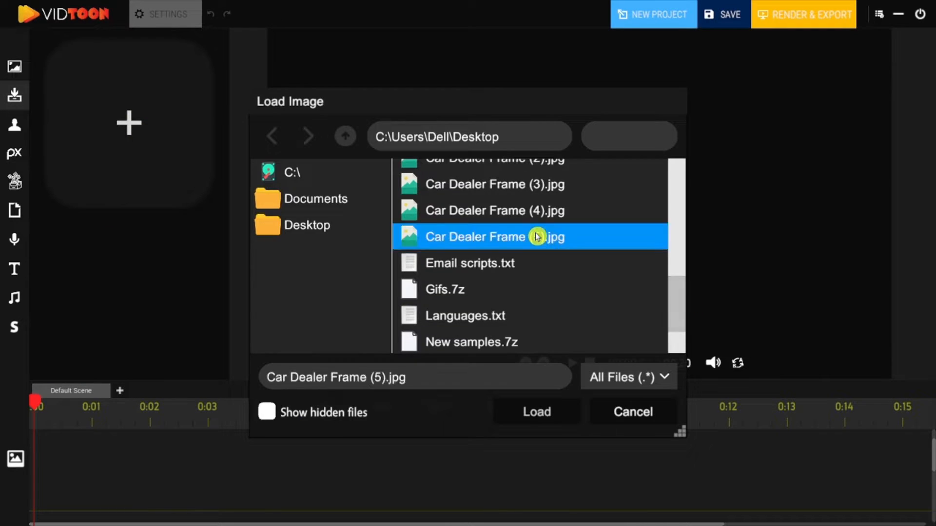
{"action": "double_click", "coordinate": [537, 236]}
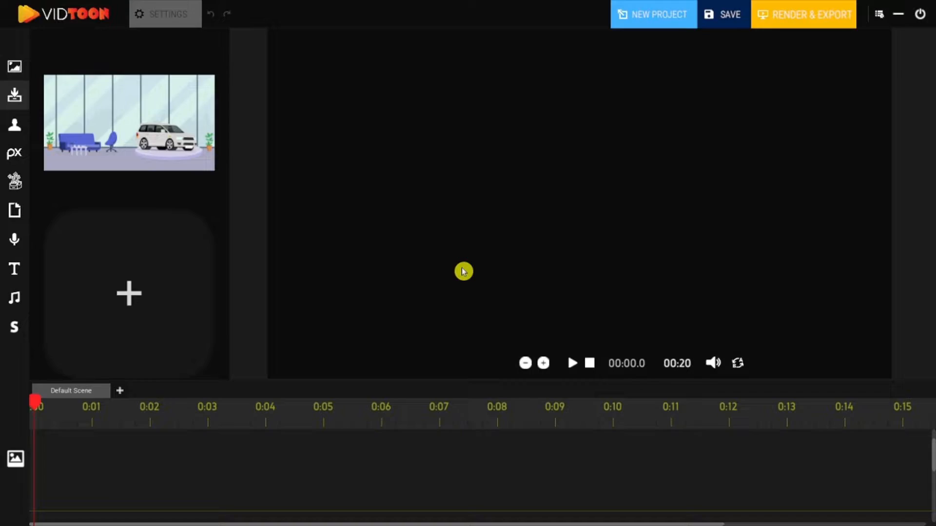
{"action": "mouse_move", "coordinate": [134, 128]}
{"action": "left_mouse_down"}
{"action": "mouse_move", "coordinate": [350, 101]}
{"action": "mouse_move", "coordinate": [336, 64]}
{"action": "left_mouse_up"}
Enlarge the showroom image to fill the stage and stretch its clip across the whole scene.
{"action": "left_click_drag", "start_coordinate": [391, 93], "coordinate": [421, 110]}
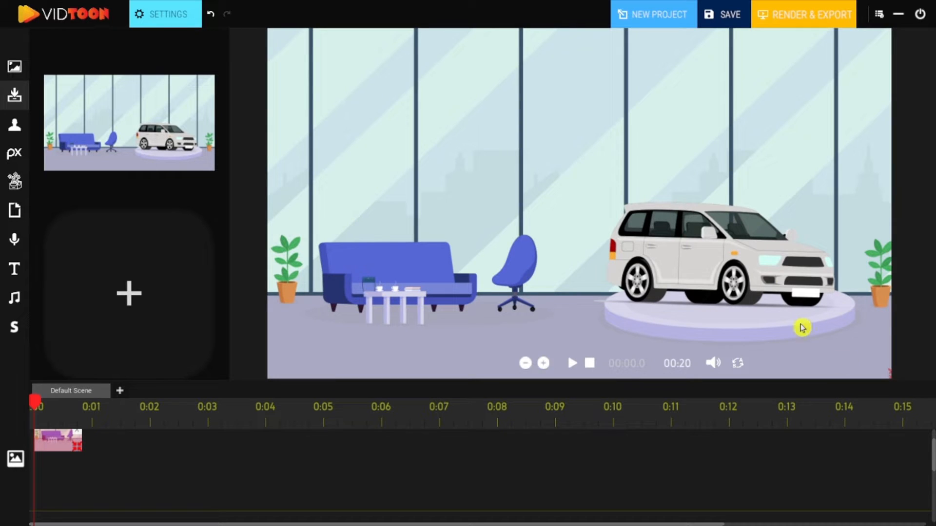
{"action": "left_click", "coordinate": [164, 13]}
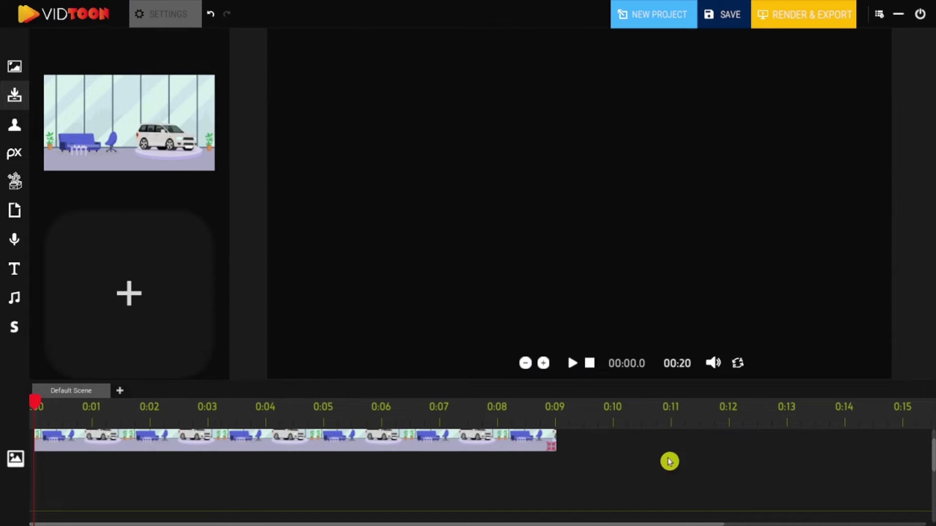
{"action": "left_click_drag", "start_coordinate": [78, 450], "coordinate": [928, 449]}
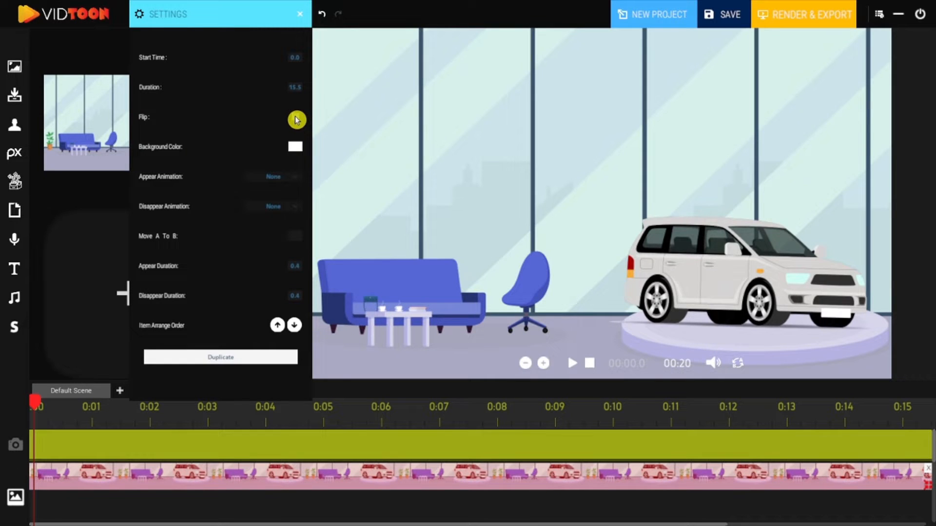
{"action": "left_click", "coordinate": [296, 120]}
{"action": "left_click", "coordinate": [296, 120]}
Give the image a white background colour, a Left appear animation and a Right disappear animation.
{"action": "left_click", "coordinate": [295, 150]}
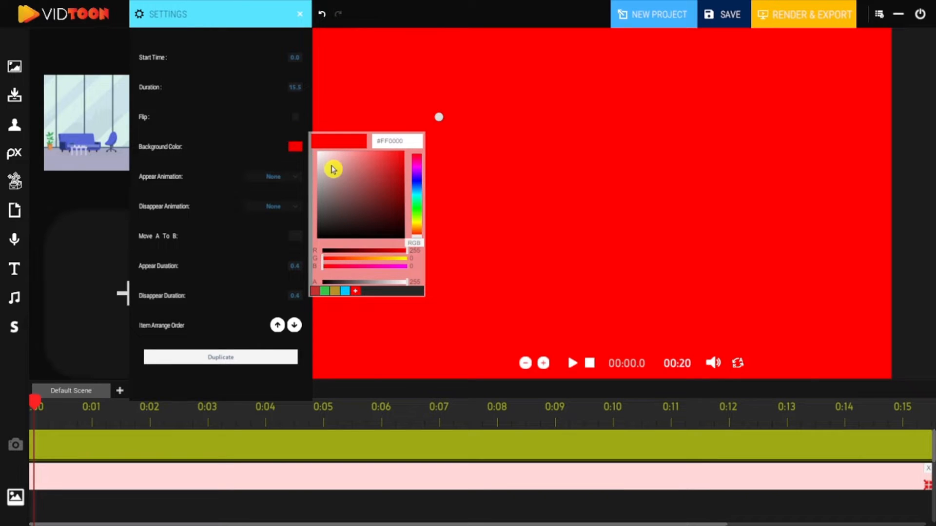
{"action": "left_click_drag", "start_coordinate": [332, 169], "coordinate": [316, 151]}
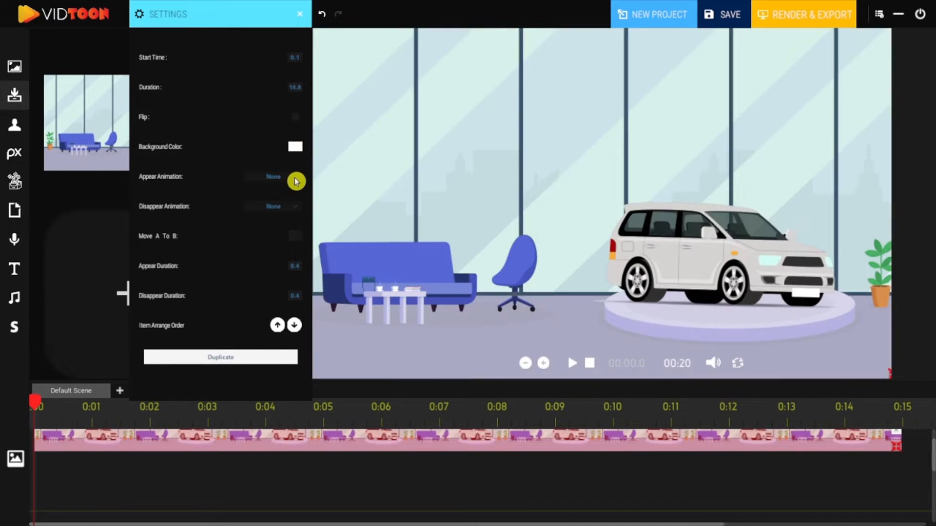
{"action": "left_click", "coordinate": [273, 176]}
{"action": "left_click", "coordinate": [269, 202]}
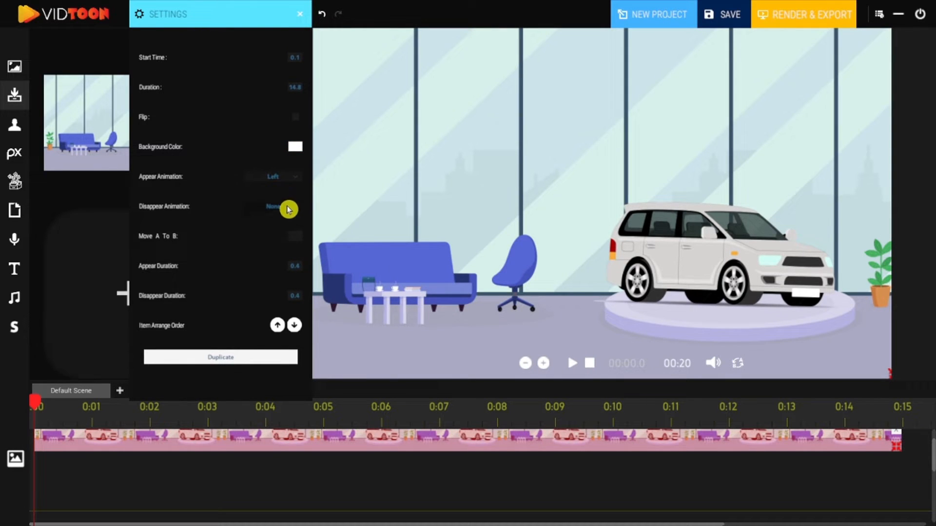
{"action": "left_click", "coordinate": [288, 210]}
{"action": "left_click", "coordinate": [263, 245]}
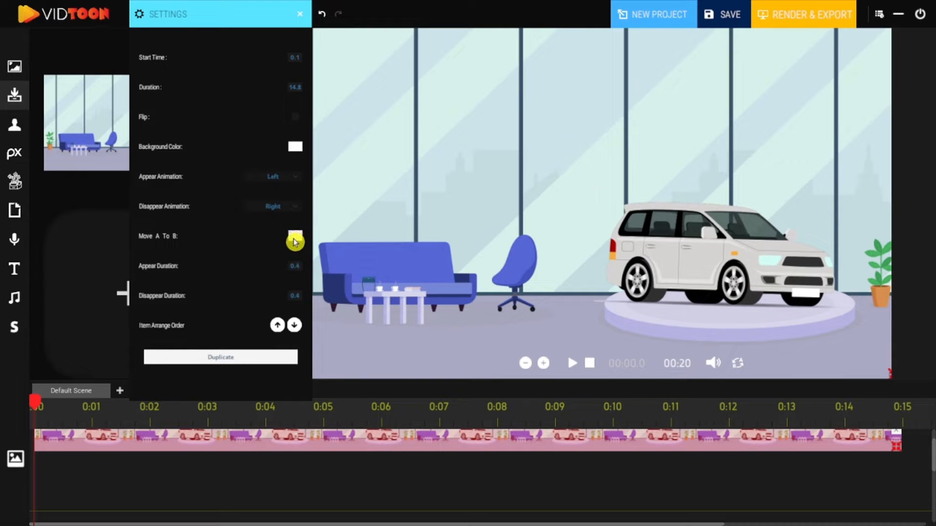
{"action": "scroll", "coordinate": [665, 465], "scroll_direction": "down", "scroll_amount": 5}
{"action": "left_click_drag", "start_coordinate": [128, 161], "coordinate": [673, 455]}
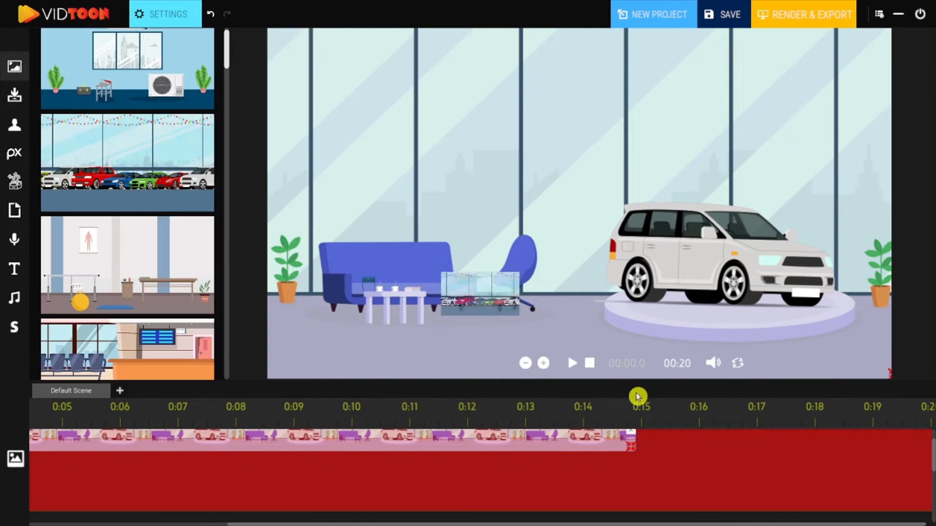
Drop the bunting-decorated car-lineup showroom as the next full-stage background and play it back.
{"action": "left_click_drag", "start_coordinate": [419, 116], "coordinate": [894, 403]}
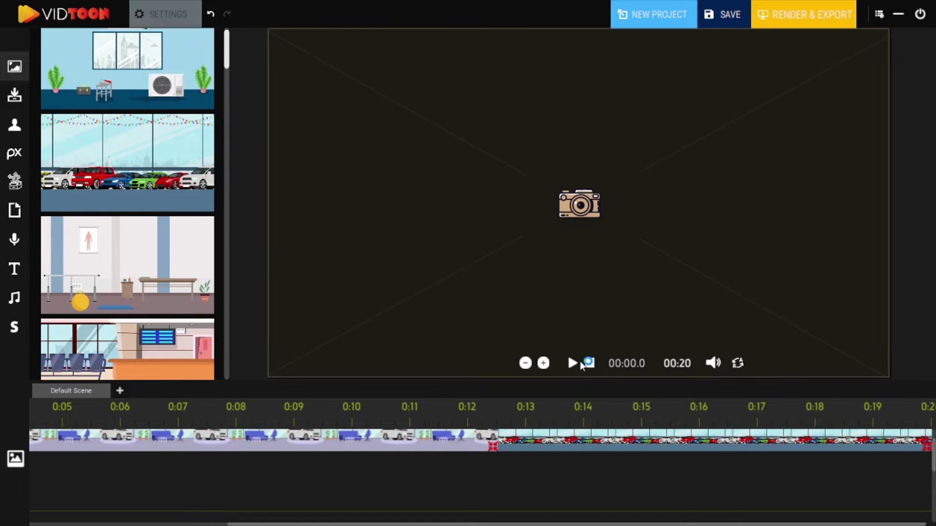
{"action": "left_click", "coordinate": [572, 363]}
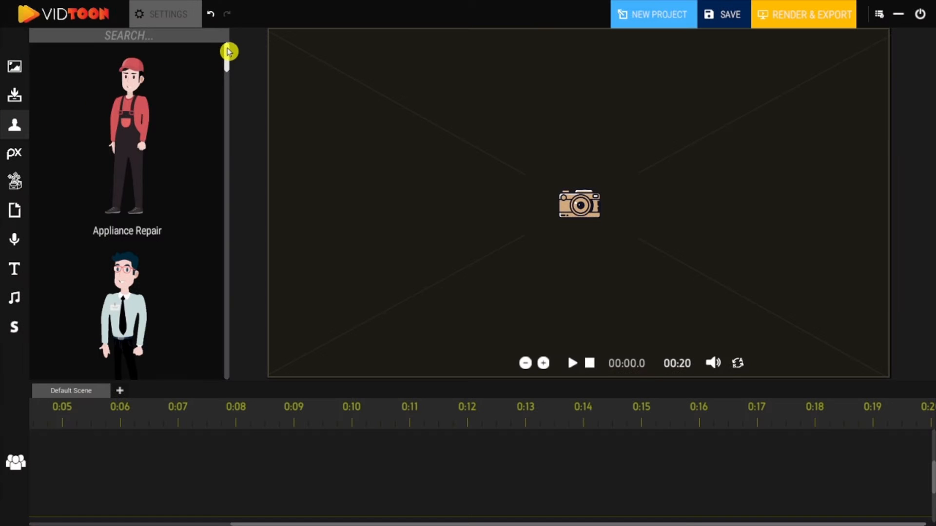
{"action": "left_click_drag", "start_coordinate": [229, 52], "coordinate": [231, 124]}
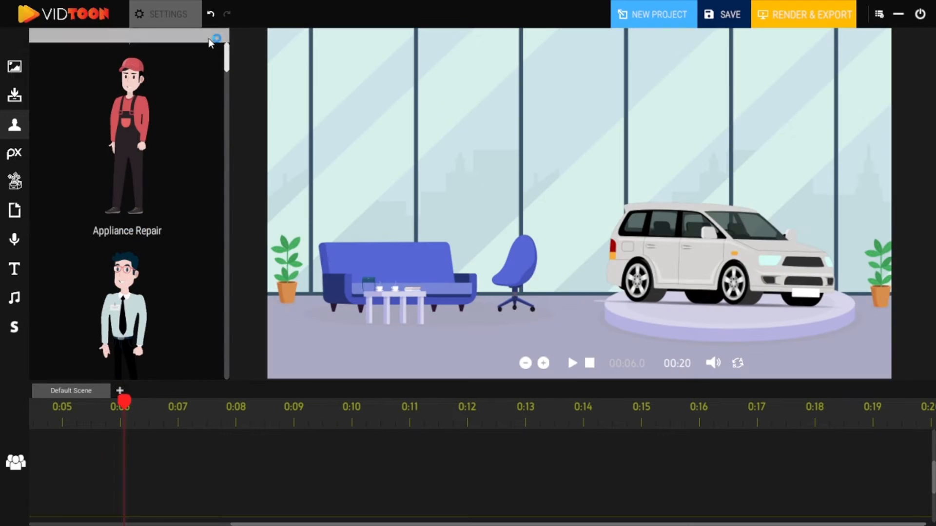
{"action": "type", "text": "car"}
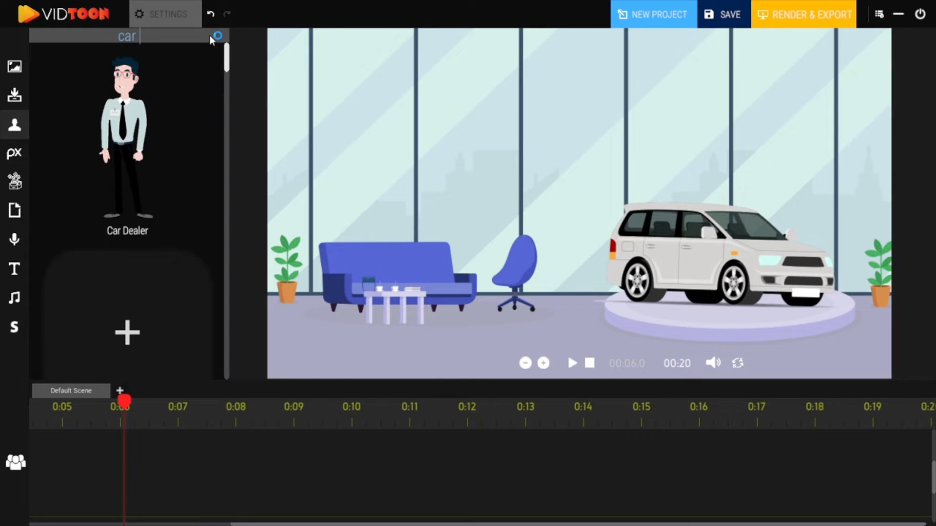
Place the Car Dealer character in the showroom and move him left beside the sofa.
{"action": "left_click", "coordinate": [156, 108]}
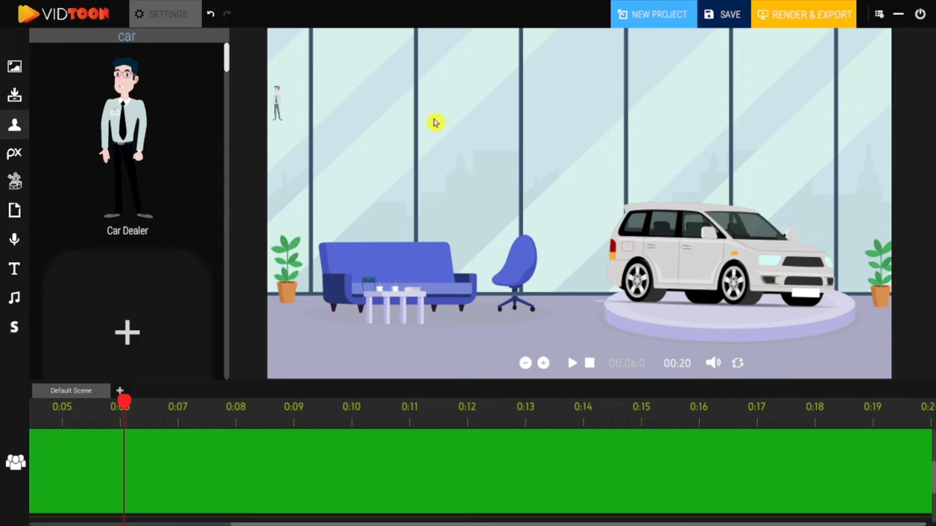
{"action": "left_click_drag", "start_coordinate": [605, 163], "coordinate": [607, 167]}
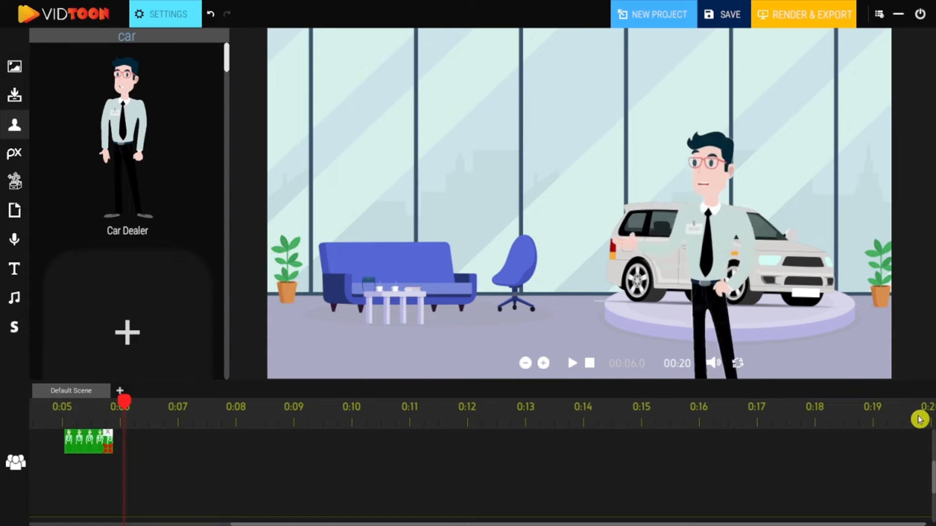
{"action": "left_click_drag", "start_coordinate": [767, 311], "coordinate": [352, 216]}
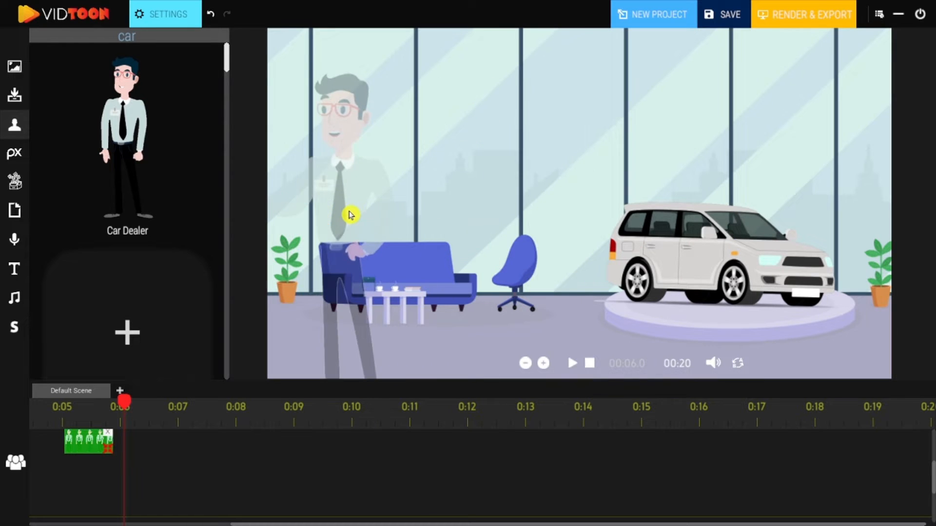
{"action": "left_click", "coordinate": [168, 15]}
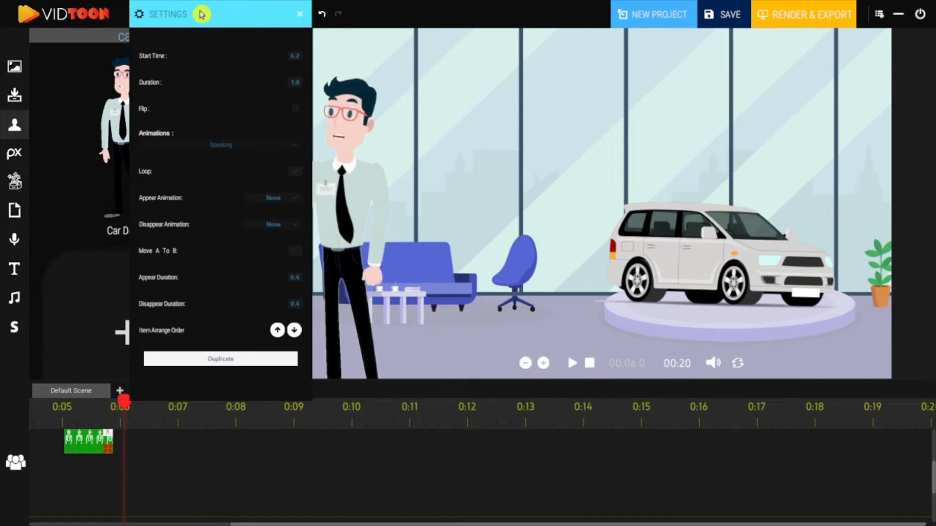
Choose the alternative Speaking animation for the Car Dealer, leaving entrance and exit effects at None.
{"action": "left_click", "coordinate": [297, 144]}
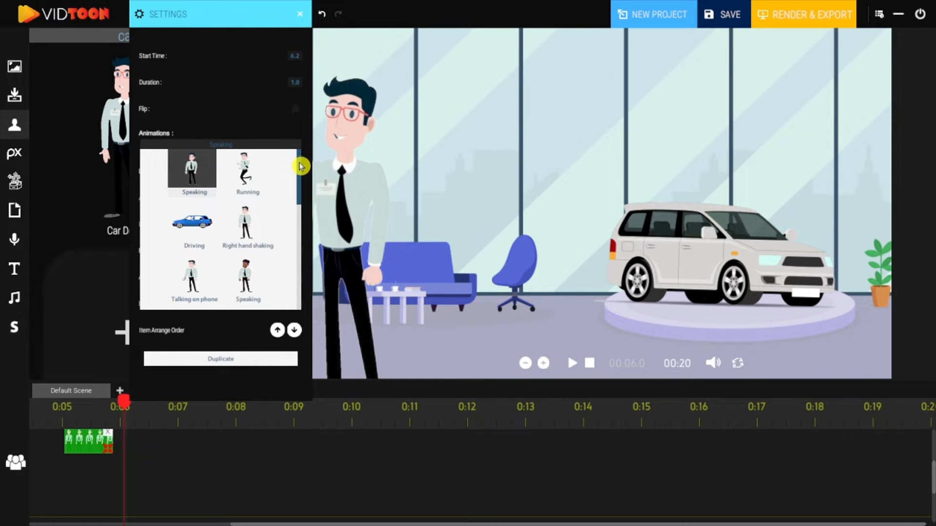
{"action": "left_click_drag", "start_coordinate": [301, 167], "coordinate": [300, 192]}
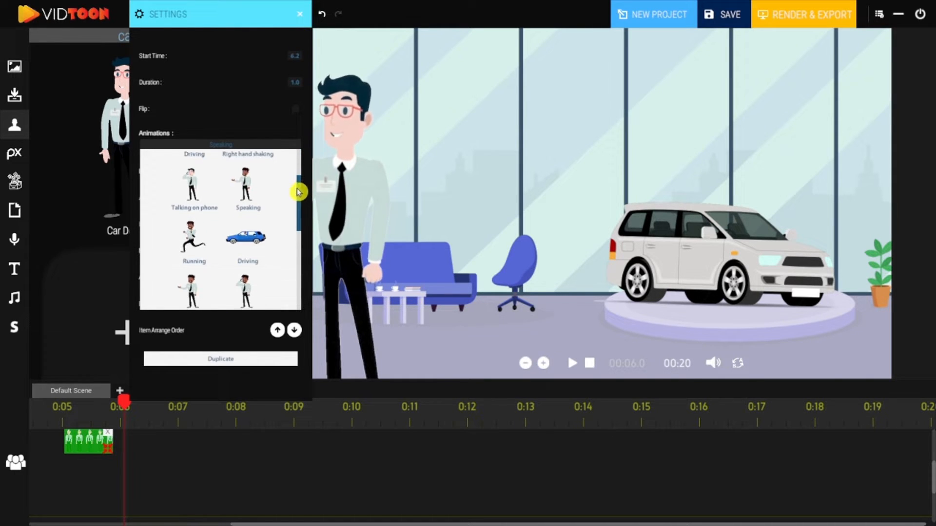
{"action": "left_click", "coordinate": [247, 197]}
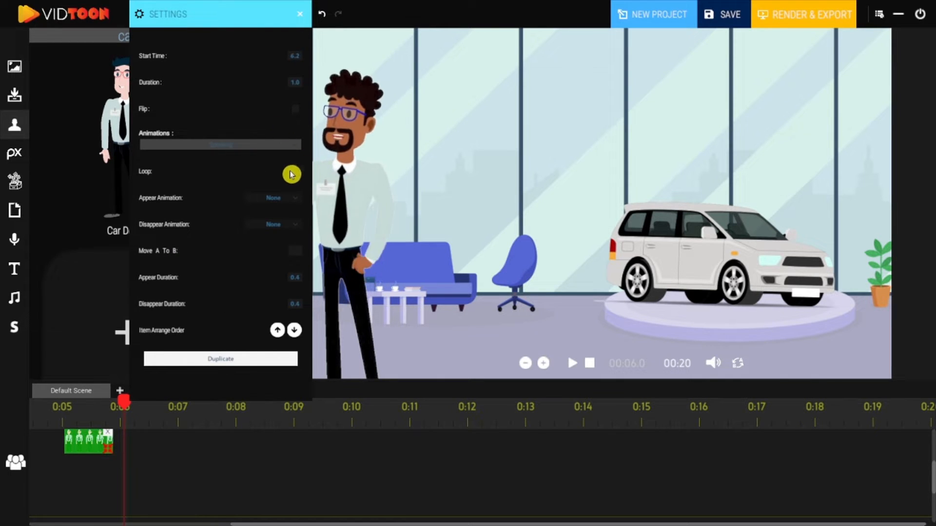
{"action": "left_click", "coordinate": [293, 202]}
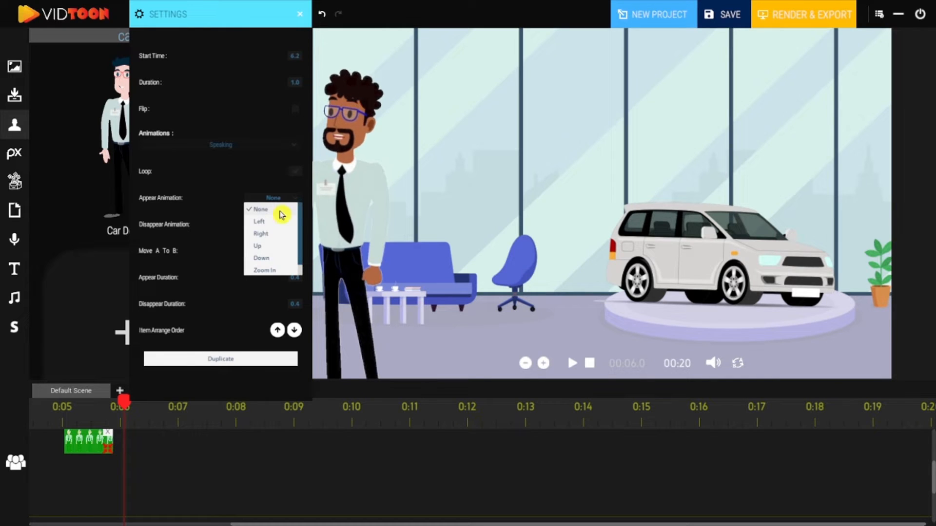
{"action": "left_click", "coordinate": [286, 212]}
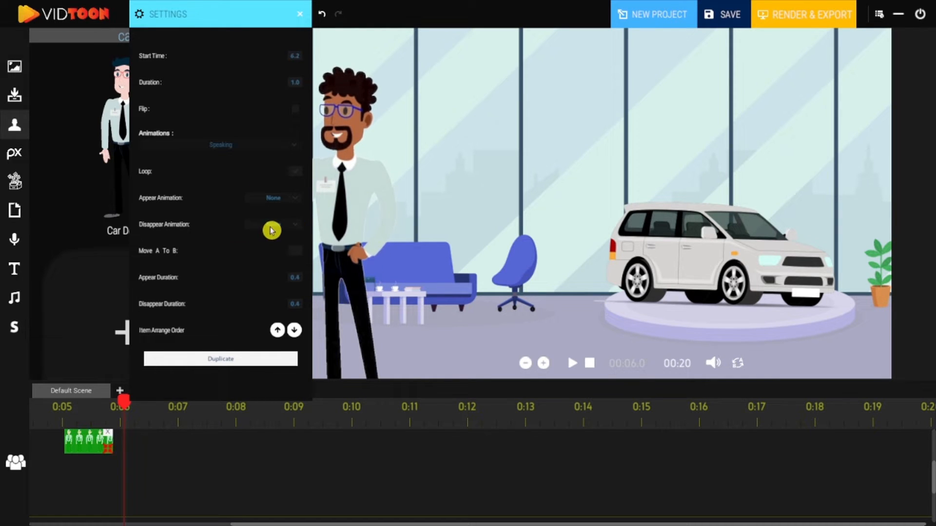
{"action": "left_click", "coordinate": [271, 225]}
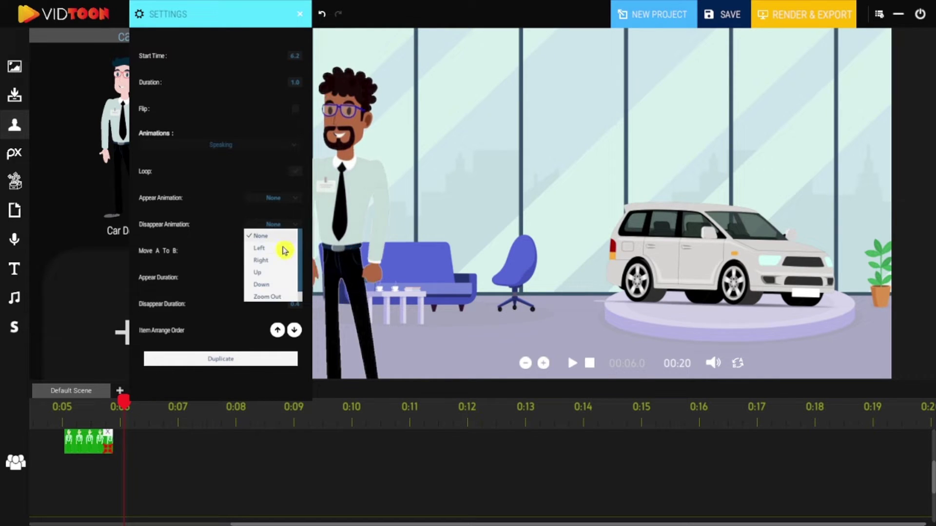
{"action": "left_click", "coordinate": [220, 205]}
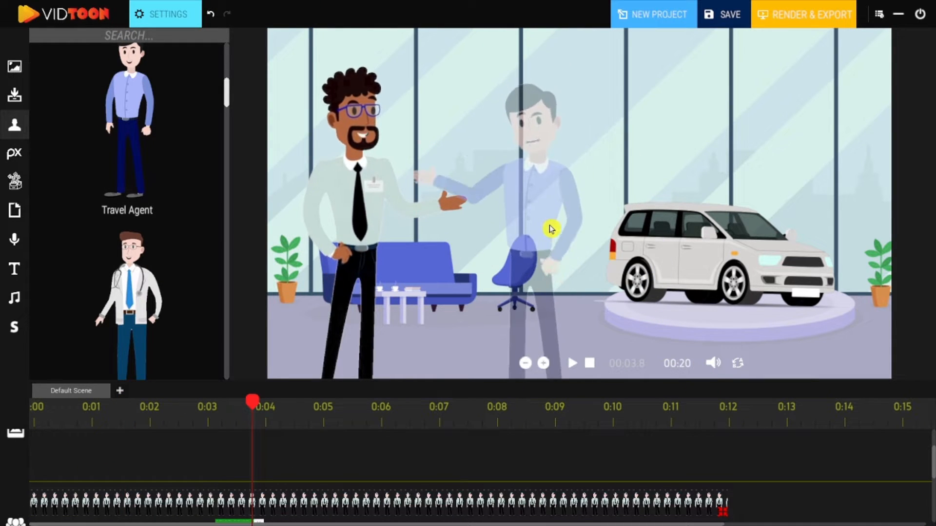
Replay the animation from the start and select the camera track.
{"action": "left_click", "coordinate": [571, 363]}
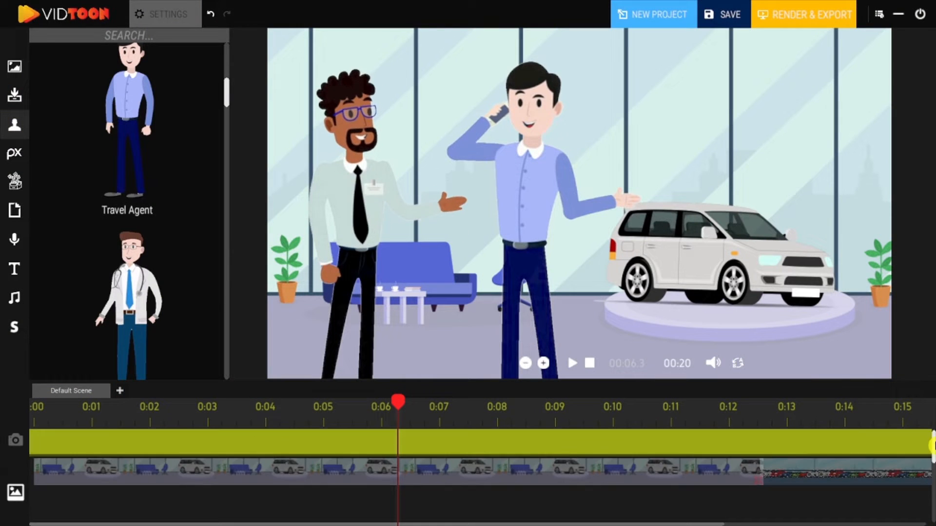
{"action": "left_click", "coordinate": [130, 448]}
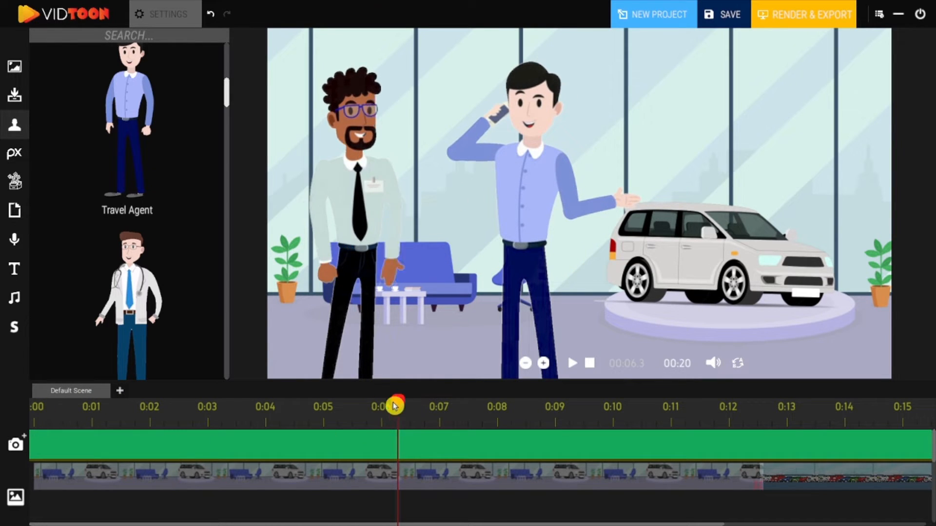
Add a camera move on the camera track from about 0:02 to 0:04.
{"action": "left_click_drag", "start_coordinate": [393, 406], "coordinate": [152, 407]}
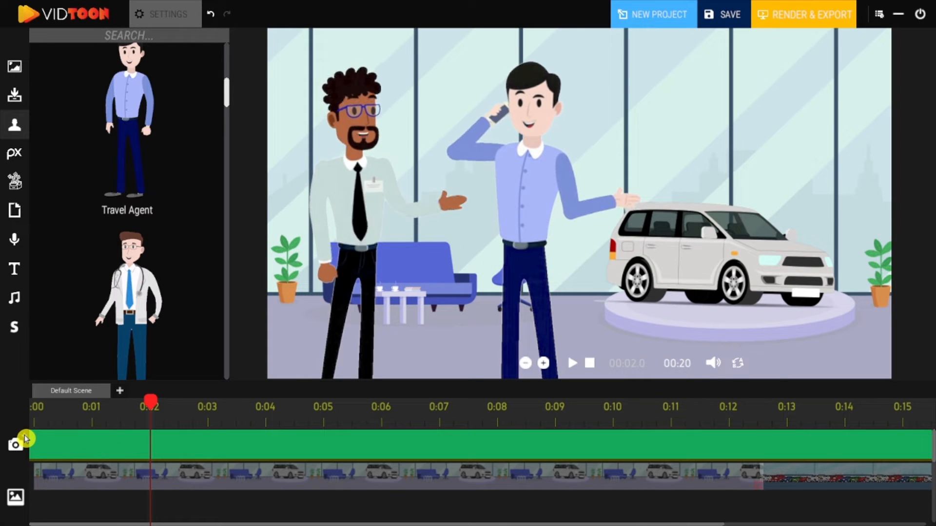
{"action": "left_click_drag", "start_coordinate": [25, 438], "coordinate": [179, 457]}
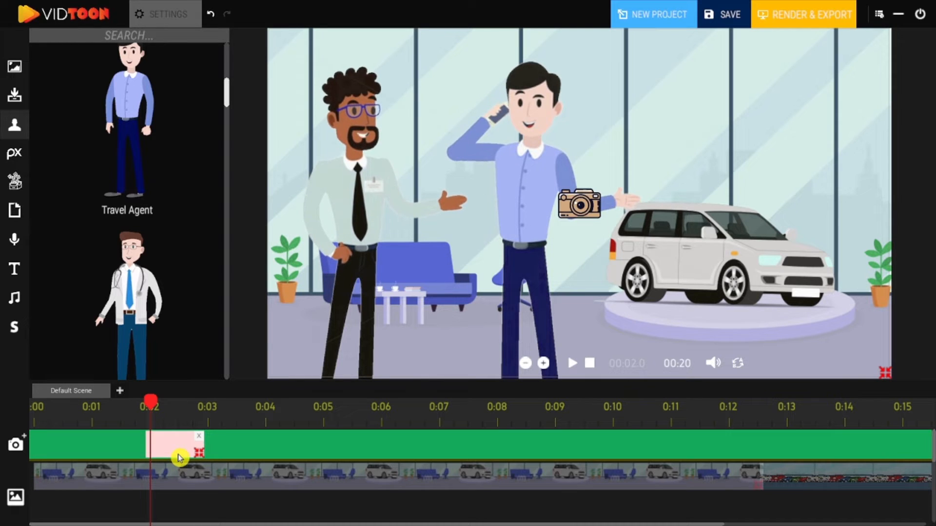
{"action": "left_click_drag", "start_coordinate": [199, 453], "coordinate": [263, 453]}
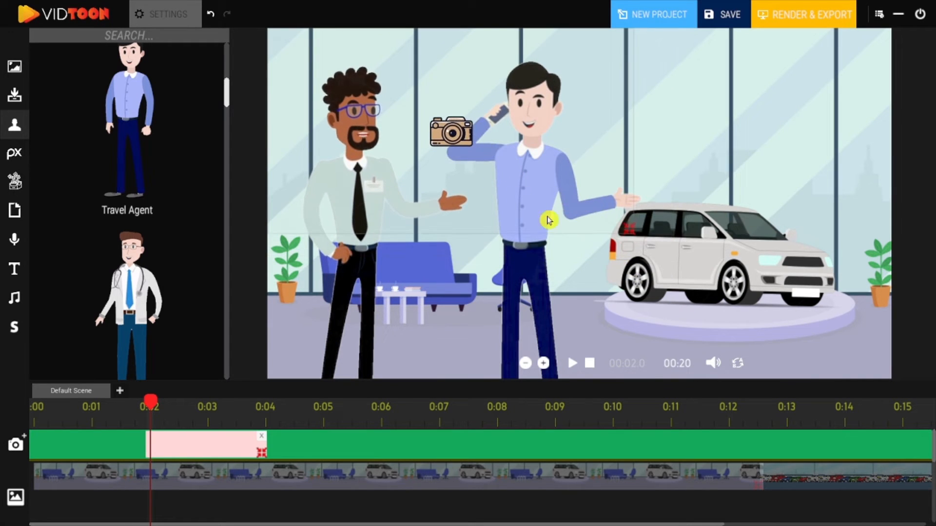
Preview the camera move, stop playback and set the playhead to 0:04.
{"action": "left_click", "coordinate": [574, 363]}
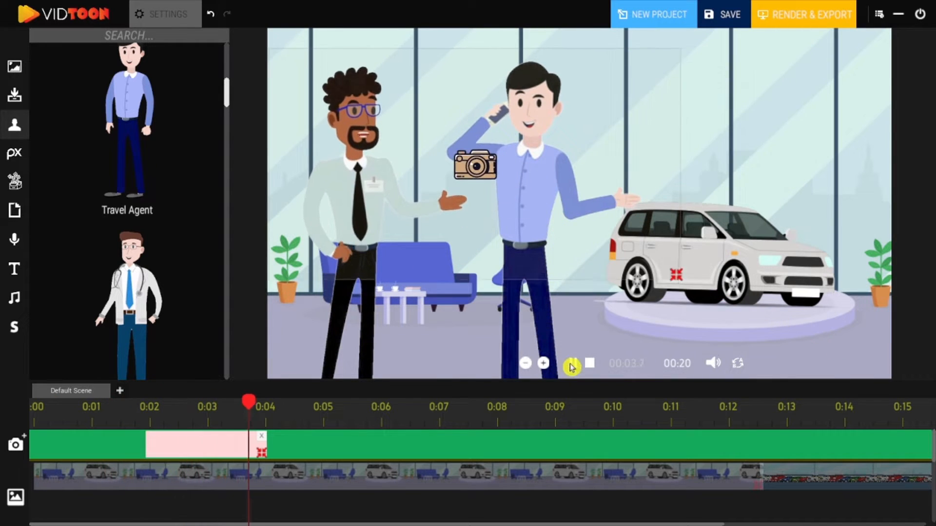
{"action": "left_click", "coordinate": [575, 364]}
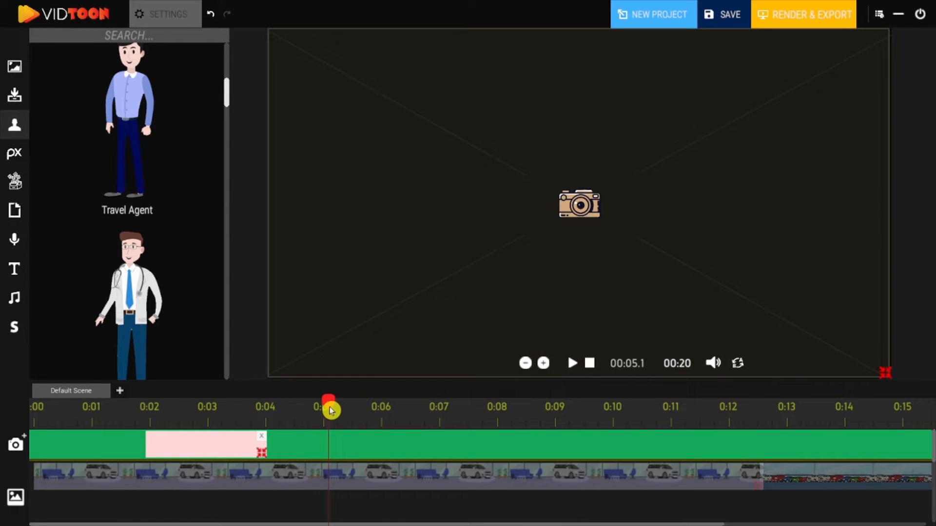
{"action": "left_click_drag", "start_coordinate": [331, 408], "coordinate": [266, 408]}
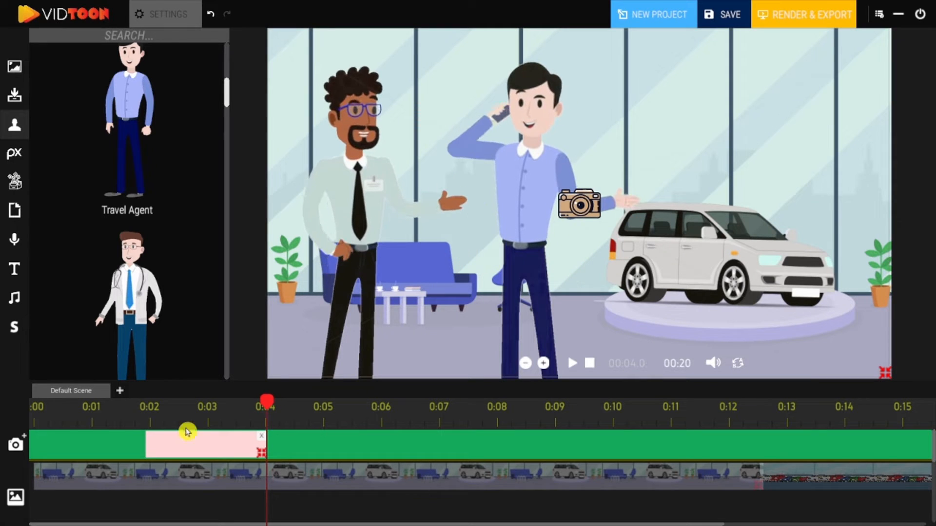
Add a second camera move from 0:04 to about 0:06 and play the scene back.
{"action": "left_click_drag", "start_coordinate": [267, 443], "coordinate": [322, 458]}
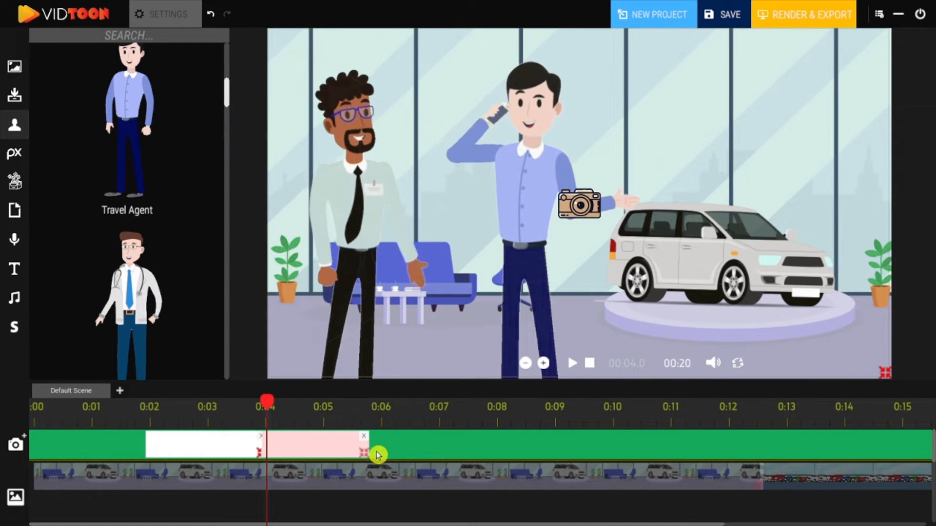
{"action": "left_click_drag", "start_coordinate": [322, 457], "coordinate": [377, 453]}
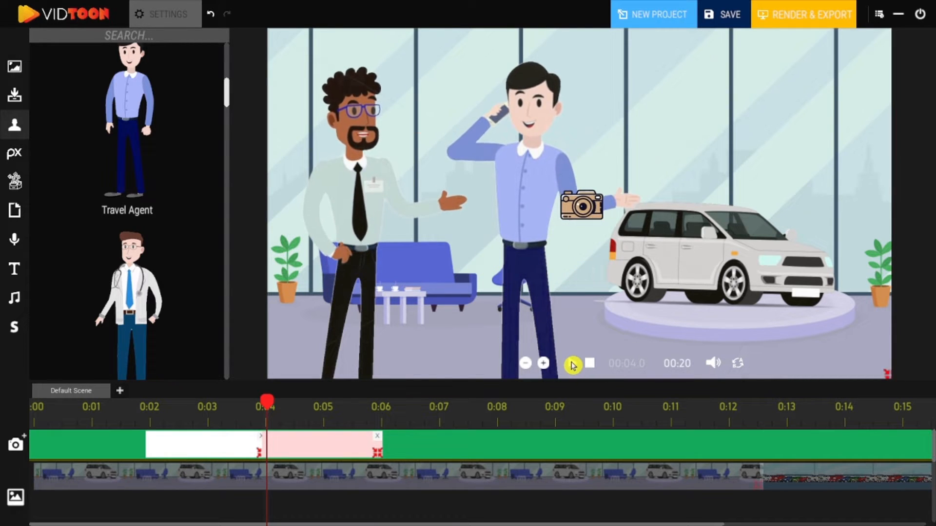
{"action": "left_click", "coordinate": [573, 364]}
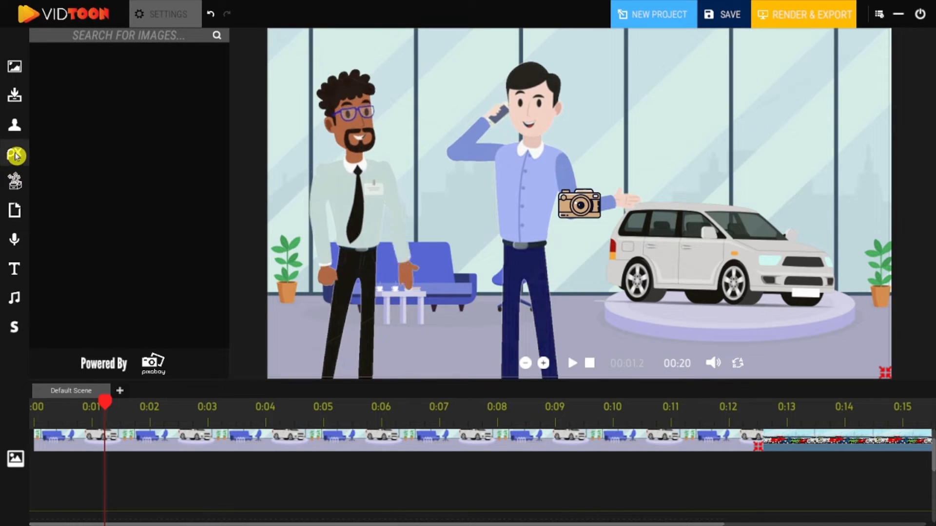
Search Pixabay for 'question' and download the red question-mark signs picture.
{"action": "left_click", "coordinate": [107, 43]}
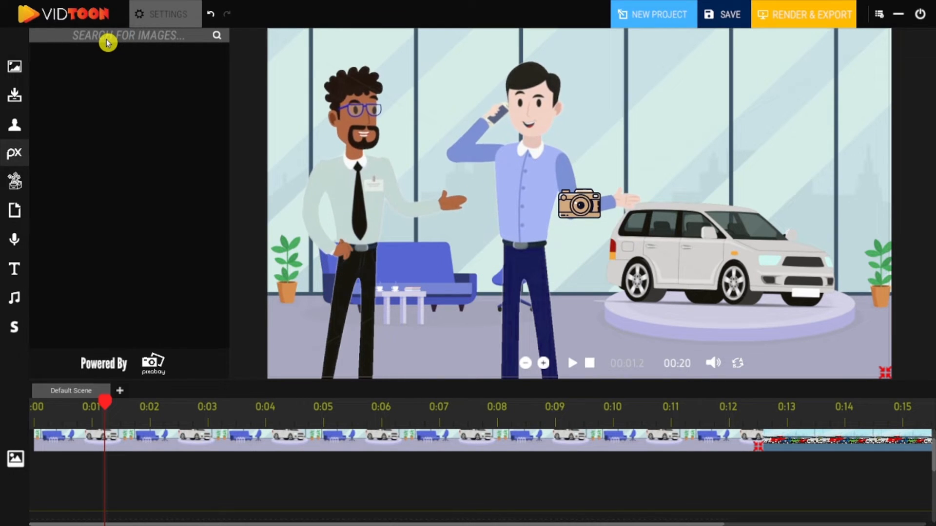
{"action": "type", "text": "question"}
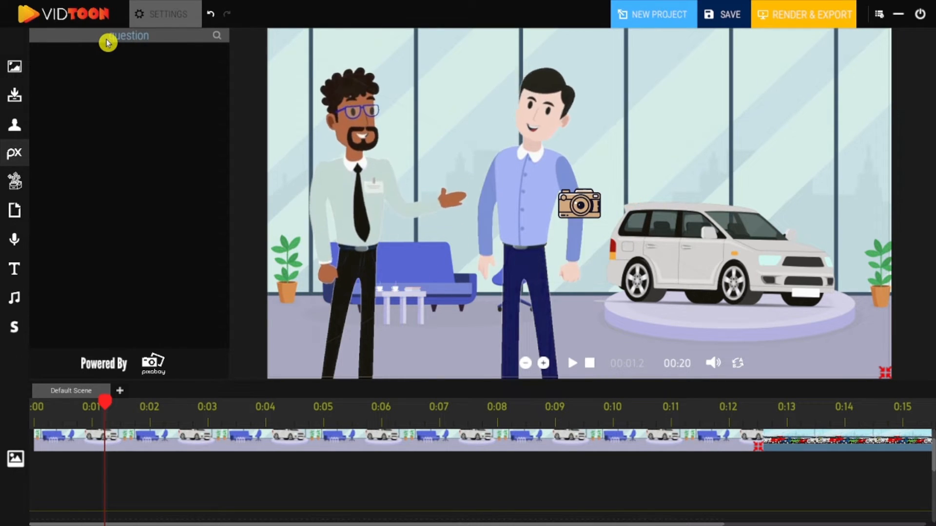
{"action": "left_click", "coordinate": [214, 41]}
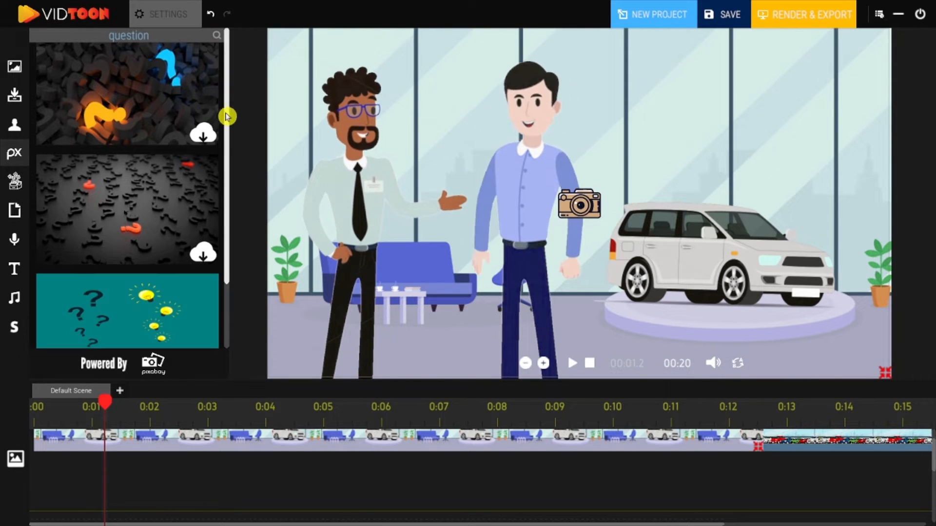
{"action": "left_click_drag", "start_coordinate": [230, 100], "coordinate": [227, 301]}
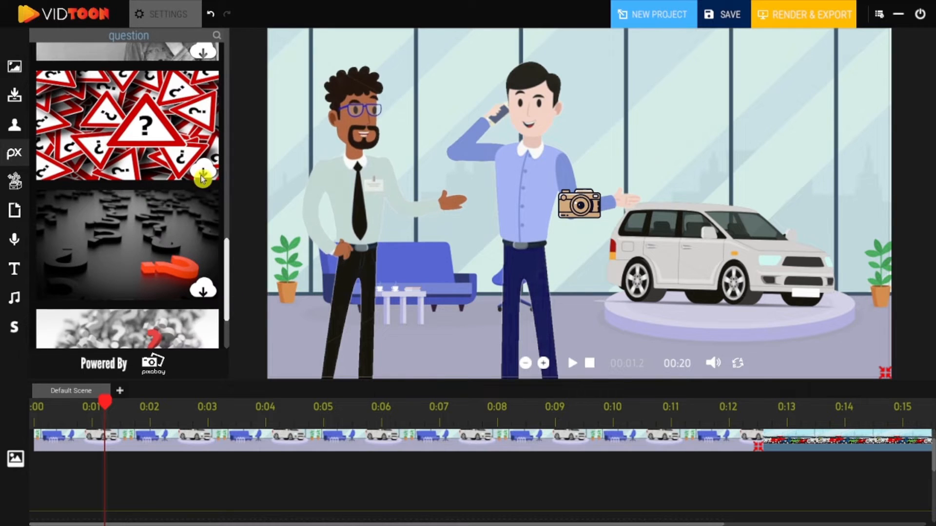
{"action": "left_click", "coordinate": [205, 172]}
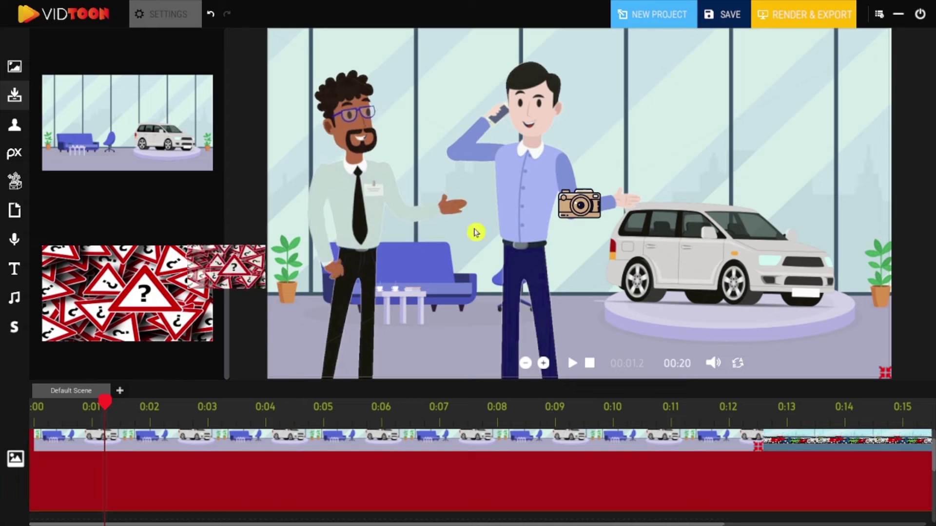
Place the question-mark picture in the upper right, enable Move A To B and duplicate its clip.
{"action": "left_click_drag", "start_coordinate": [180, 285], "coordinate": [700, 130]}
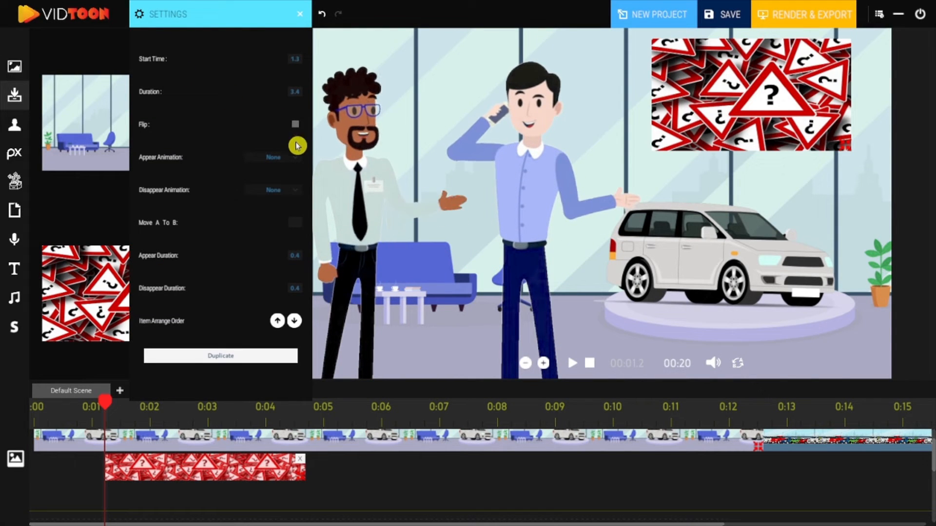
{"action": "left_click", "coordinate": [296, 229]}
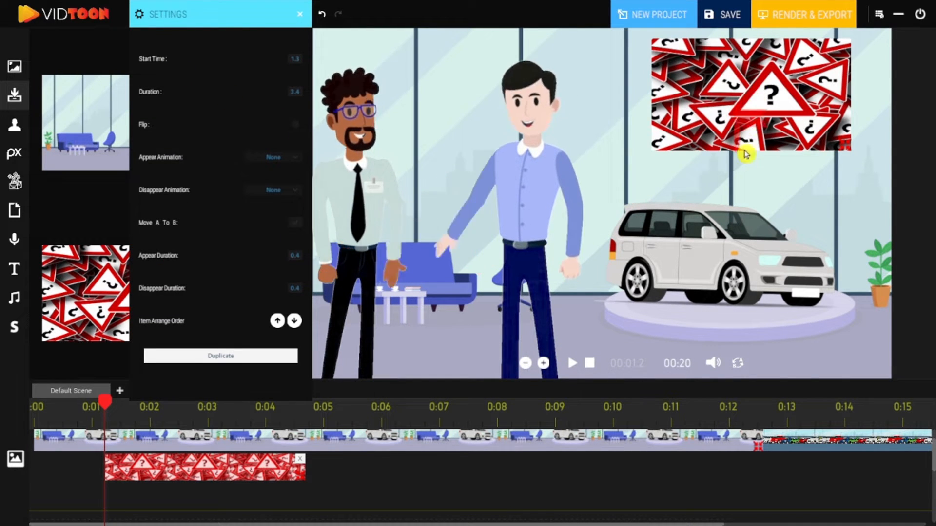
{"action": "left_click", "coordinate": [241, 355]}
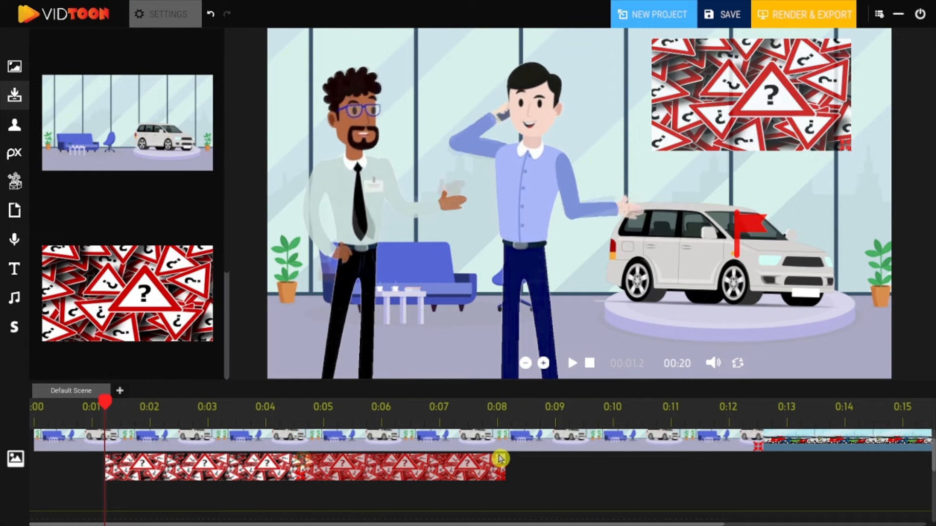
Delete the question-mark picture, find a 'money' icon in Iconfinder and extend it to about 0:08.
{"action": "key", "text": "Delete"}
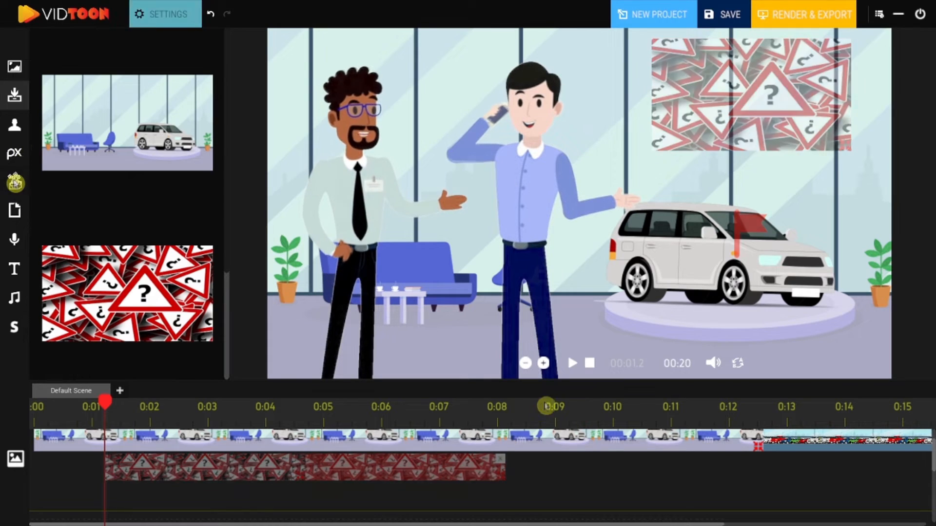
{"action": "left_click", "coordinate": [14, 181]}
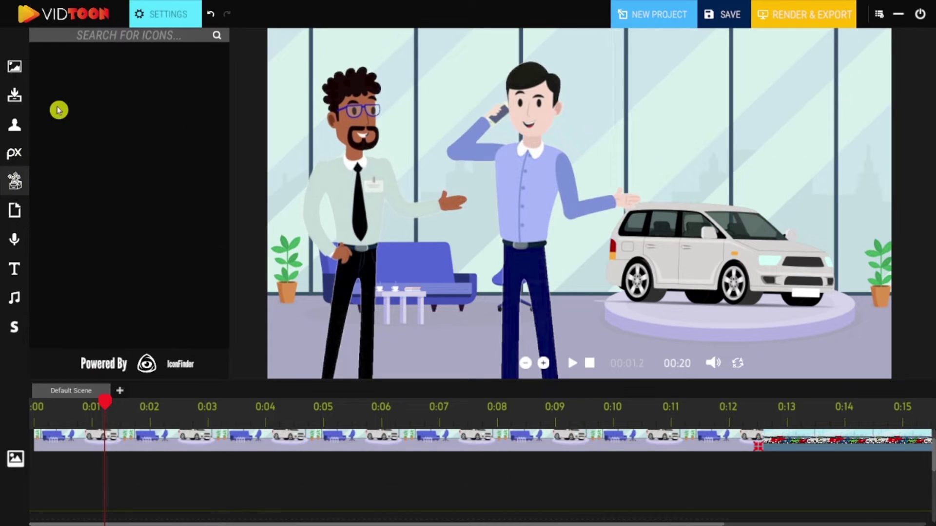
{"action": "left_click", "coordinate": [130, 38]}
{"action": "type", "text": "money"}
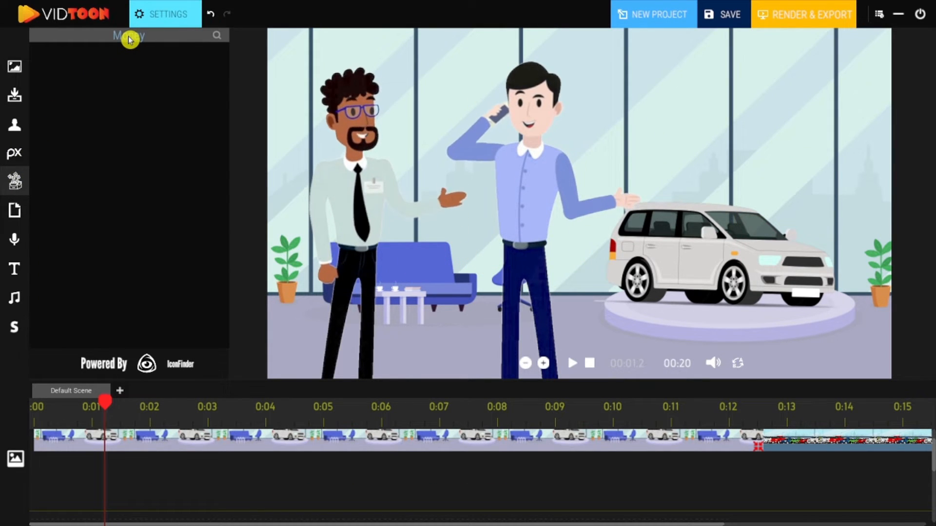
{"action": "key", "text": "Return"}
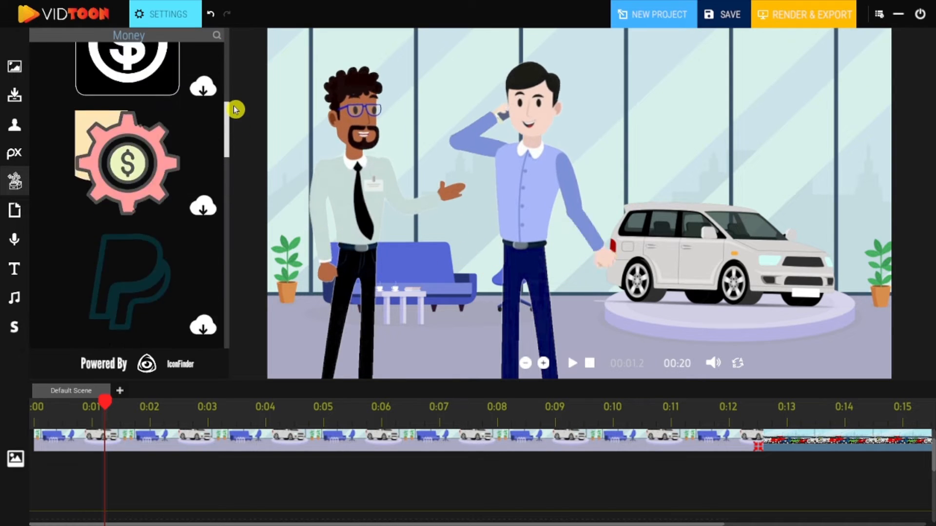
{"action": "scroll", "coordinate": [208, 225], "scroll_direction": "up", "scroll_amount": 1}
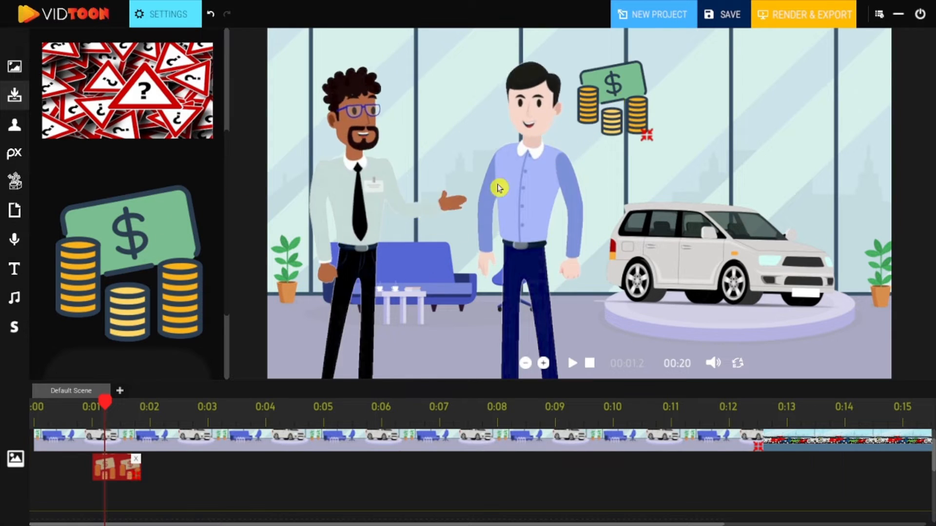
{"action": "left_click_drag", "start_coordinate": [141, 475], "coordinate": [501, 471]}
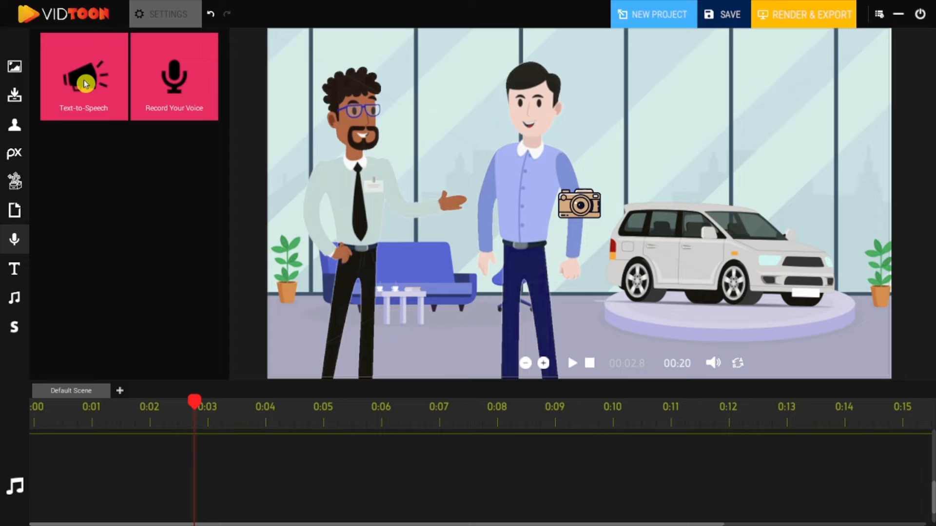
Add a text-to-speech voiceover clip to the timeline and bring up its settings.
{"action": "mouse_move", "coordinate": [143, 128]}
{"action": "left_mouse_down"}
{"action": "mouse_move", "coordinate": [214, 457]}
{"action": "mouse_move", "coordinate": [200, 457]}
{"action": "mouse_move", "coordinate": [483, 455]}
{"action": "left_mouse_up"}
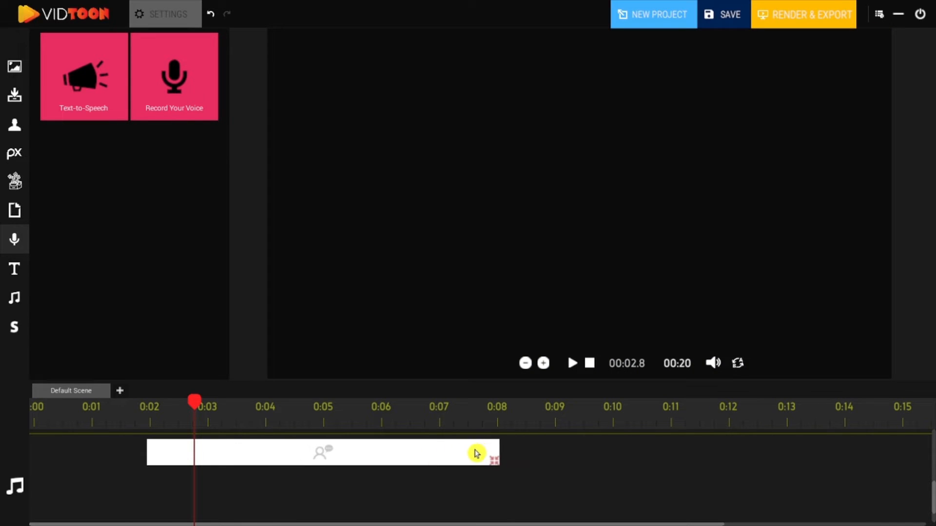
{"action": "left_click", "coordinate": [421, 456]}
{"action": "left_click", "coordinate": [166, 14]}
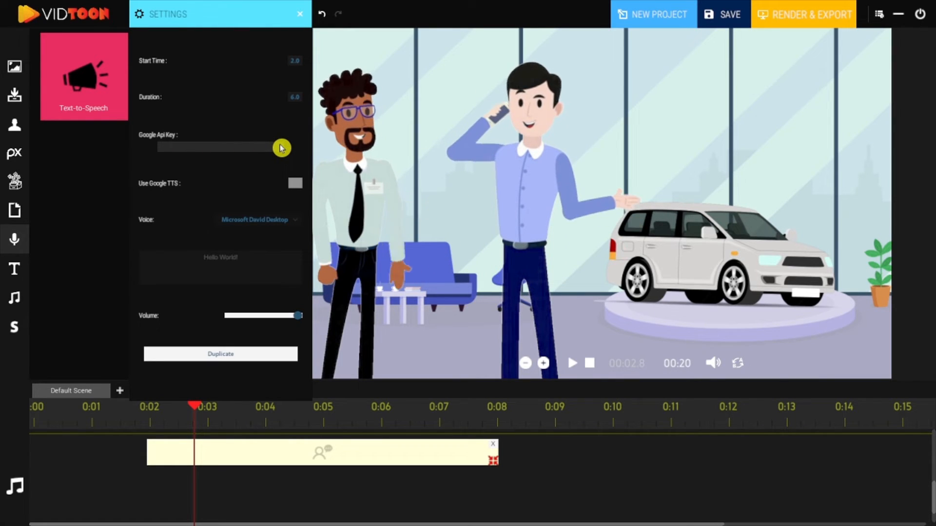
Set the voice to Microsoft David Desktop and replace 'Hello World' with the good-car question.
{"action": "left_click", "coordinate": [285, 223]}
{"action": "left_click", "coordinate": [283, 243]}
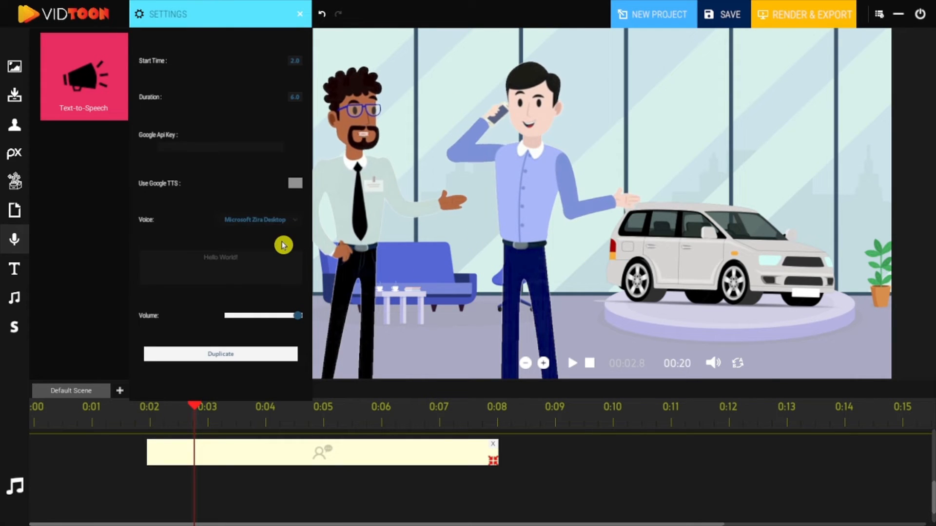
{"action": "left_click", "coordinate": [293, 222]}
{"action": "left_click", "coordinate": [286, 237]}
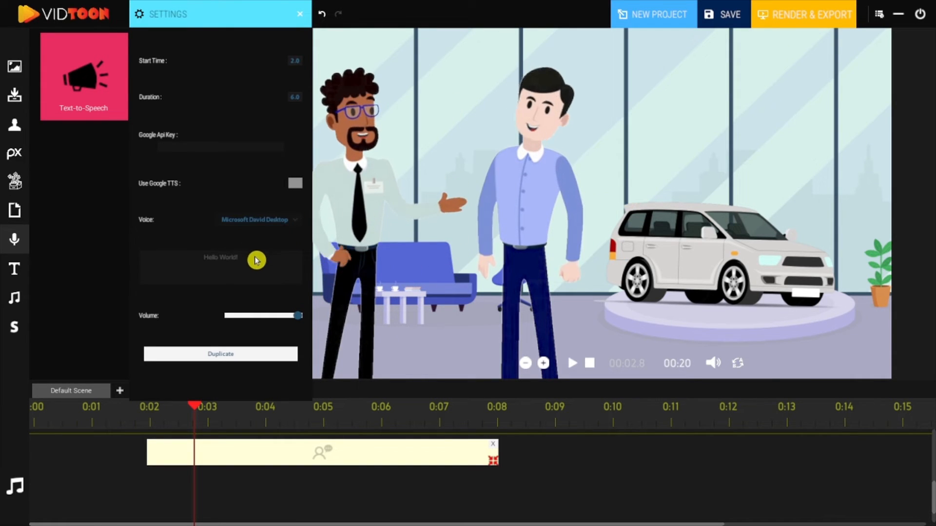
{"action": "left_click", "coordinate": [161, 261]}
{"action": "type", "text": "Are Y"}
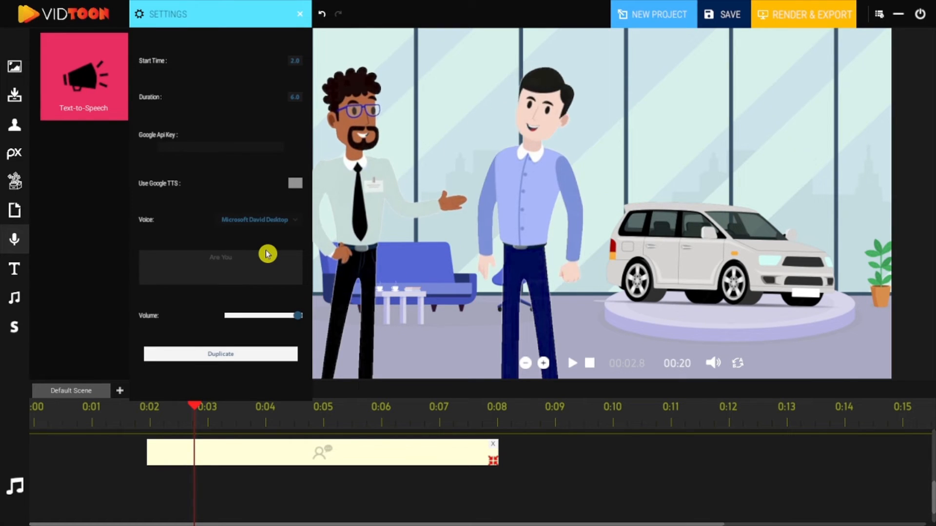
{"action": "type", "text": "ou looking for"}
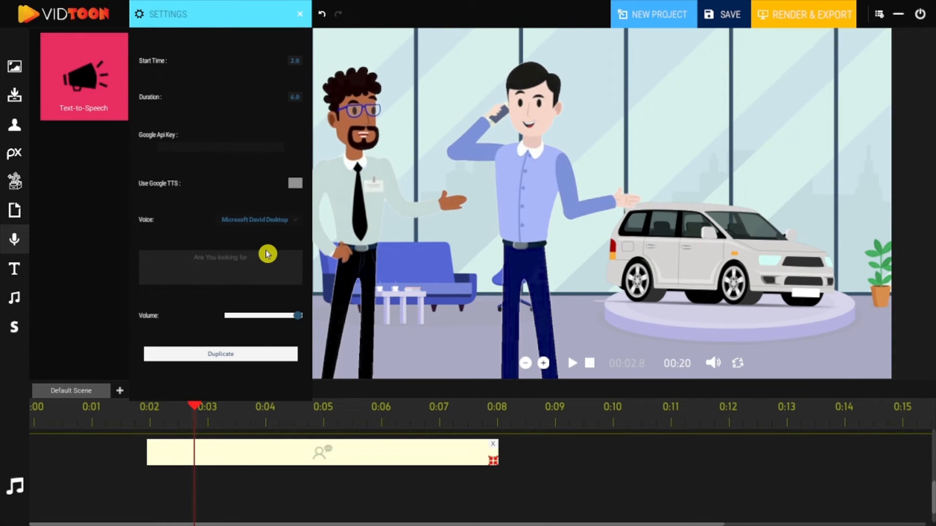
{"action": "type", "text": " a good car"}
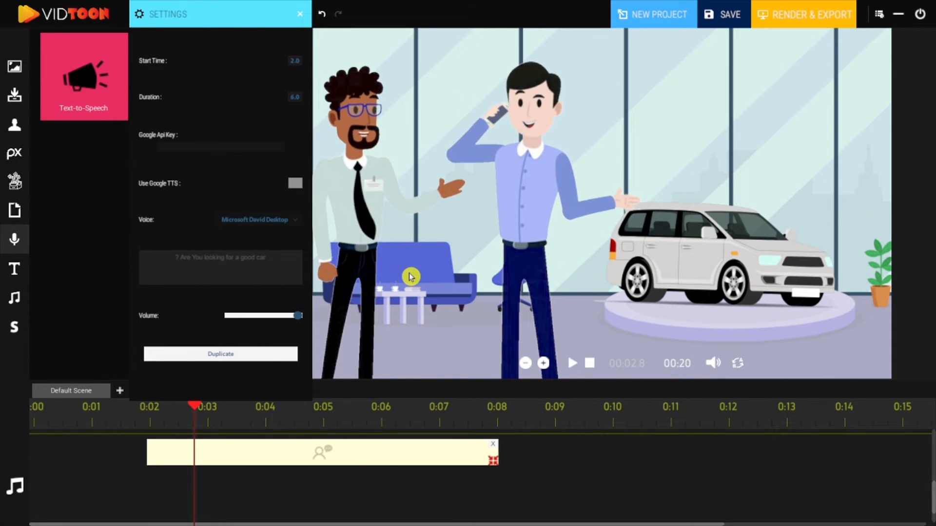
{"action": "key", "text": "Escape"}
Add a recorded-voice clip, review its settings, then delete it, keeping only the text-to-speech clip.
{"action": "mouse_move", "coordinate": [165, 70]}
{"action": "left_mouse_down"}
{"action": "mouse_move", "coordinate": [182, 480]}
{"action": "mouse_move", "coordinate": [235, 488]}
{"action": "left_mouse_up"}
{"action": "double_click", "coordinate": [236, 488]}
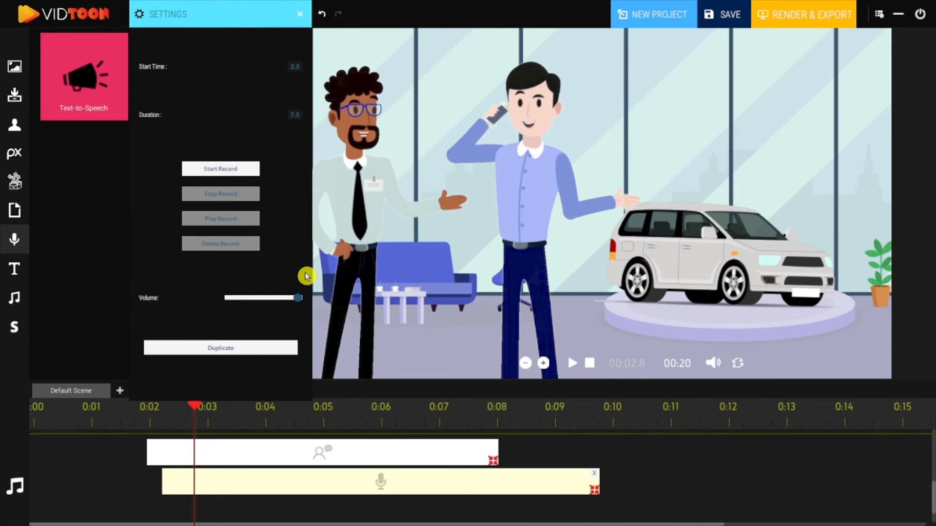
{"action": "left_click", "coordinate": [301, 19]}
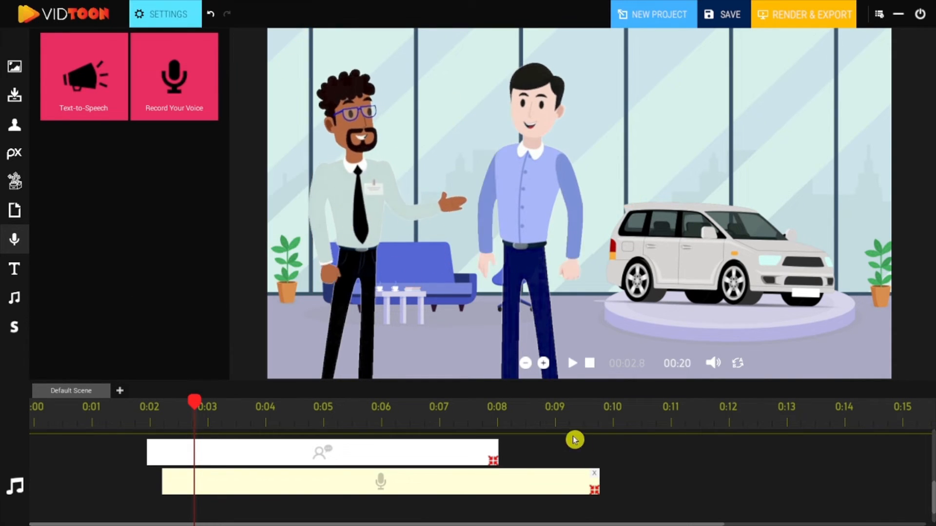
{"action": "left_click", "coordinate": [594, 472]}
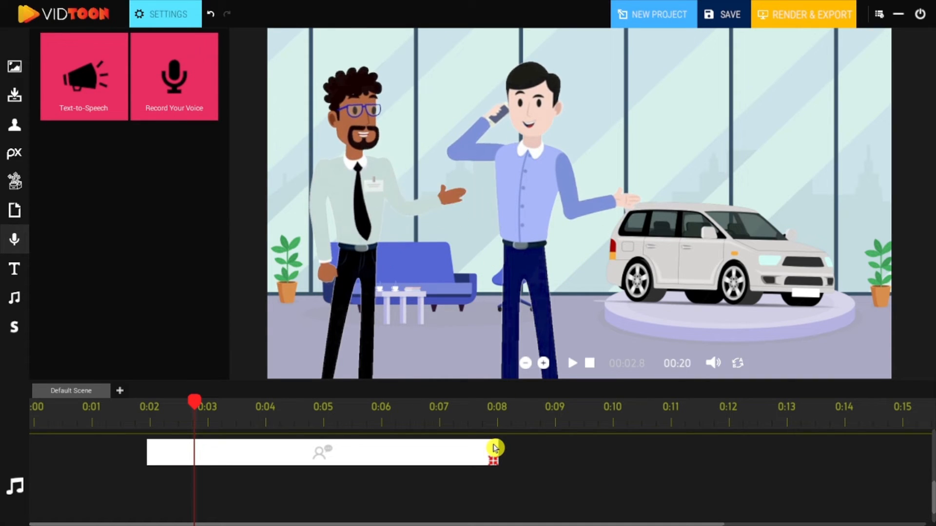
{"action": "left_click", "coordinate": [496, 447]}
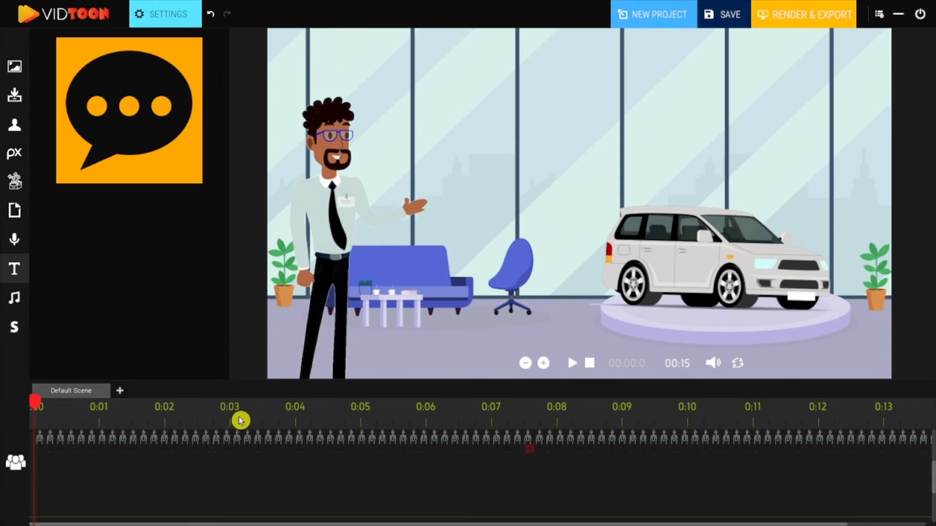
Add a red speech-bubble caption 'Are you looking to buy or sell a vehicle any time soon?' and preview it.
{"action": "left_click_drag", "start_coordinate": [934, 491], "coordinate": [933, 493]}
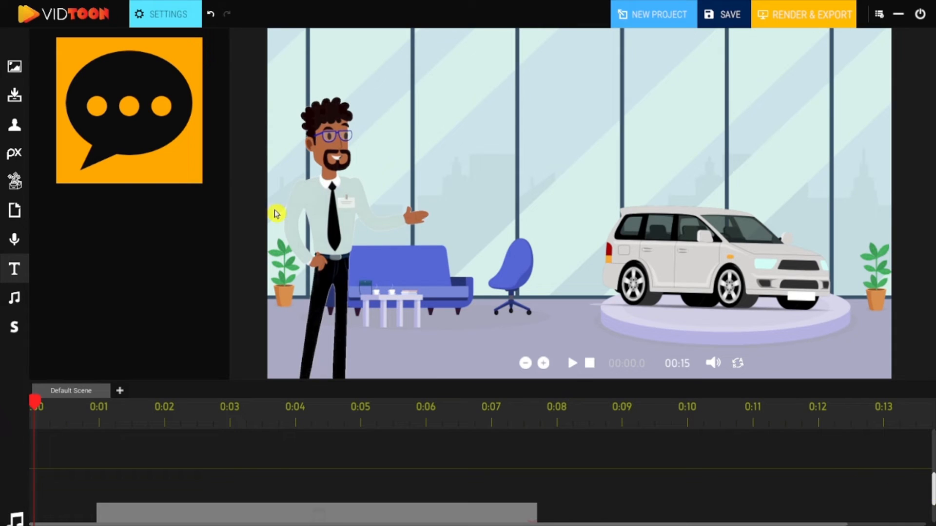
{"action": "left_click_drag", "start_coordinate": [129, 110], "coordinate": [172, 457]}
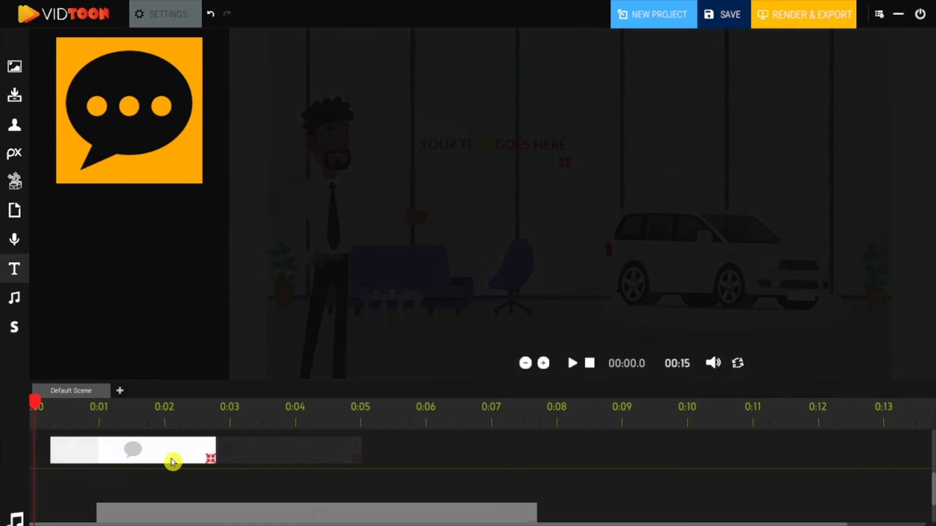
{"action": "left_click", "coordinate": [174, 14]}
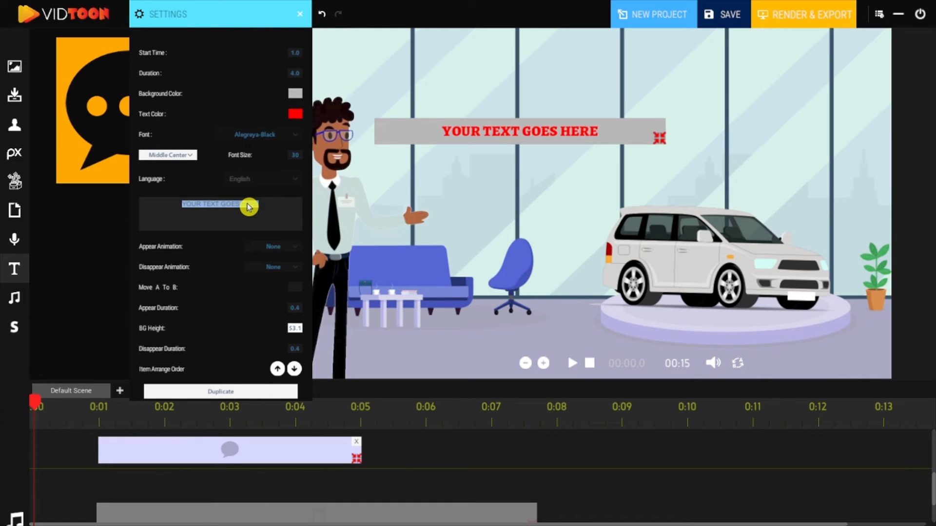
{"action": "type", "text": "Are you looki"}
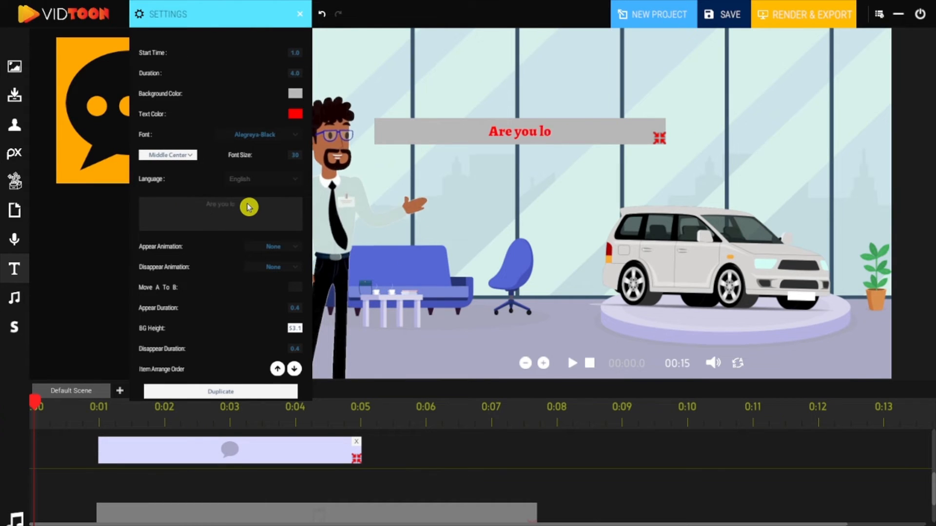
{"action": "type", "text": "ng to"}
{"action": "left_click", "coordinate": [571, 364]}
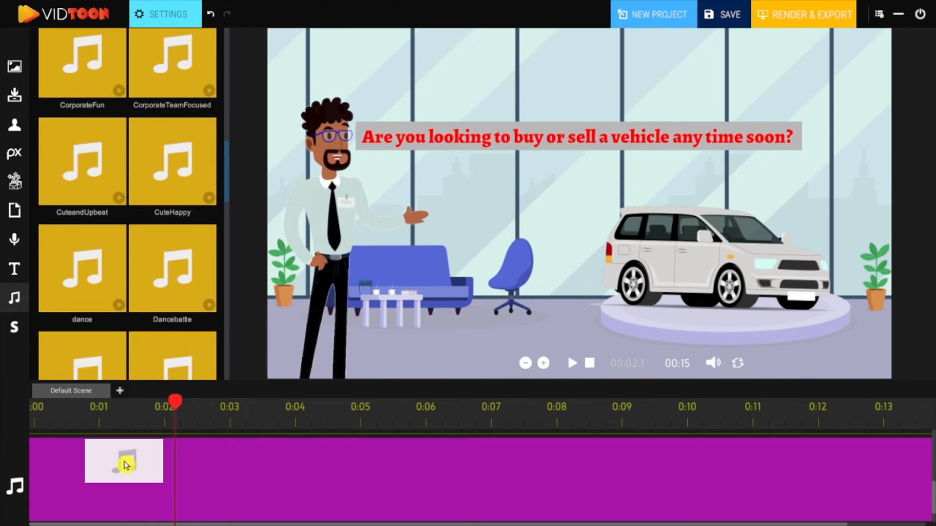
Add a background music clip spanning the timeline, preview the scene, and set the playhead to one second.
{"action": "mouse_move", "coordinate": [173, 212]}
{"action": "left_mouse_down"}
{"action": "mouse_move", "coordinate": [88, 468]}
{"action": "mouse_move", "coordinate": [869, 458]}
{"action": "left_mouse_up"}
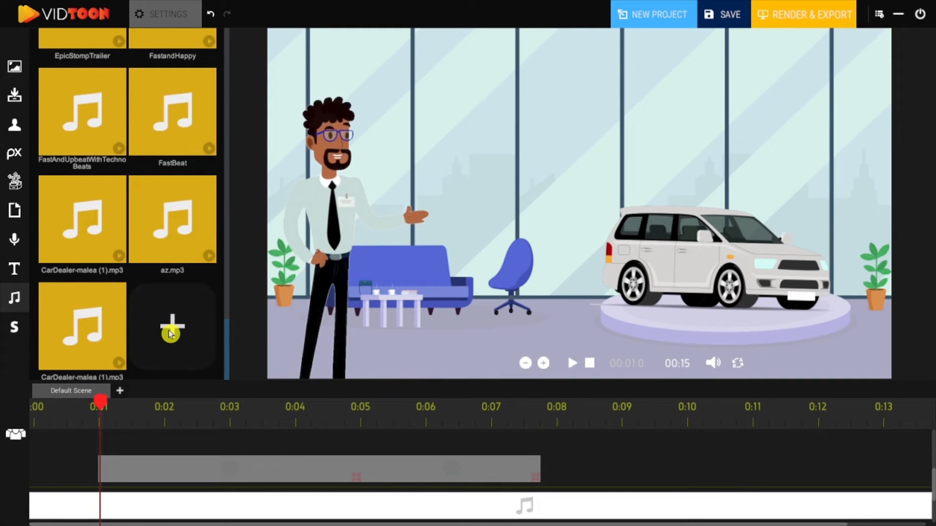
{"action": "left_click", "coordinate": [170, 333]}
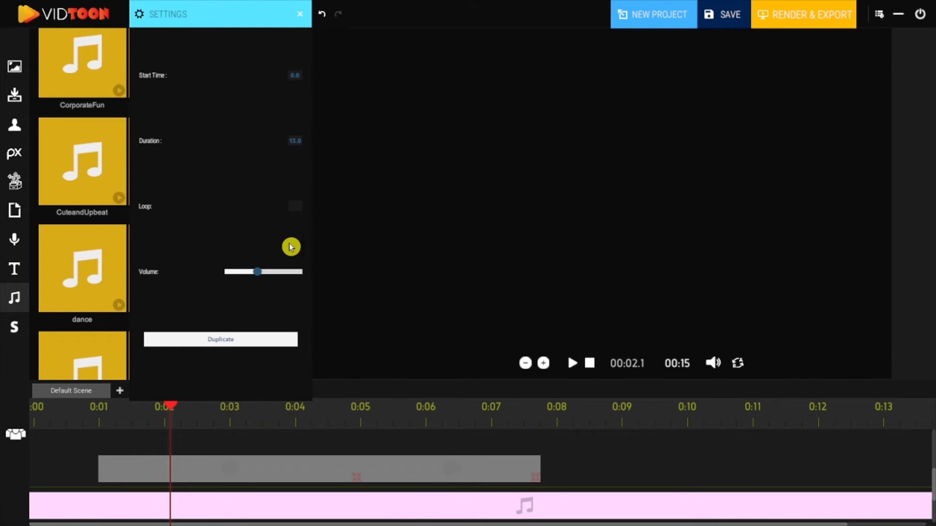
{"action": "left_click", "coordinate": [299, 14]}
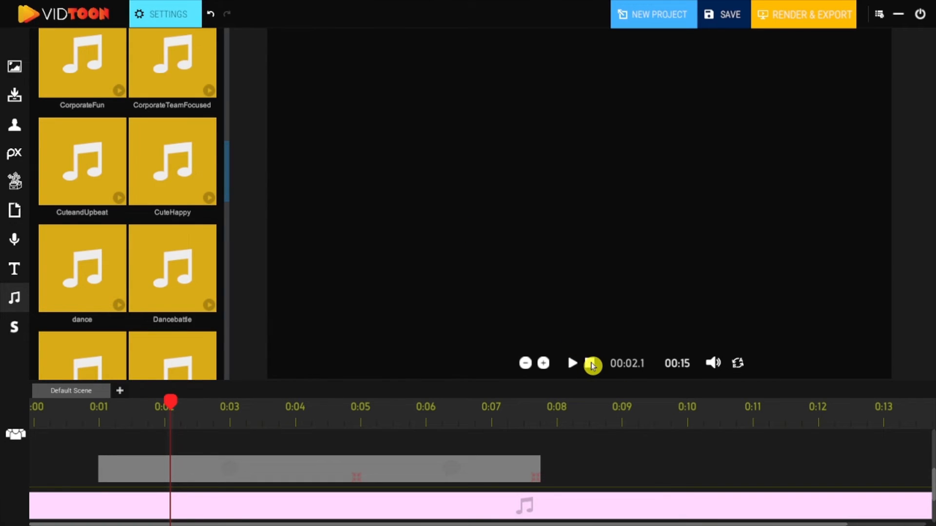
{"action": "left_click", "coordinate": [572, 364]}
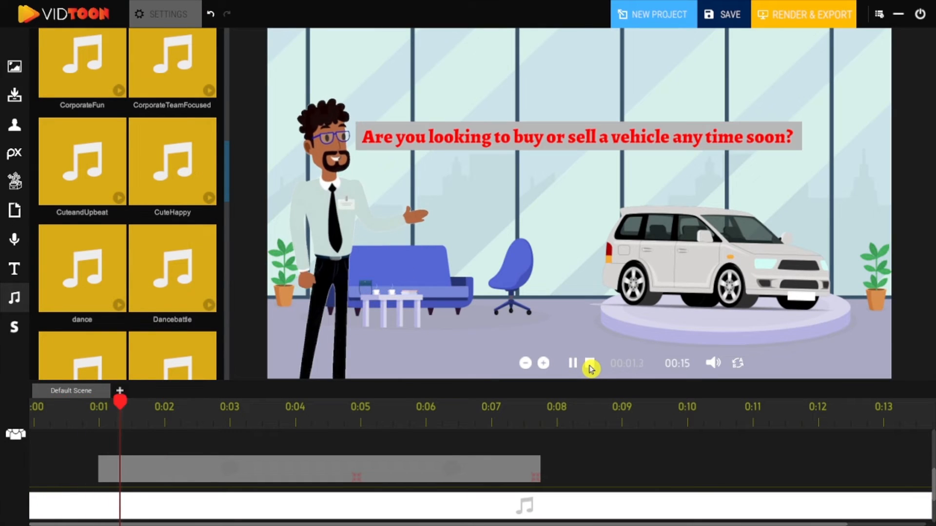
{"action": "left_click", "coordinate": [589, 364]}
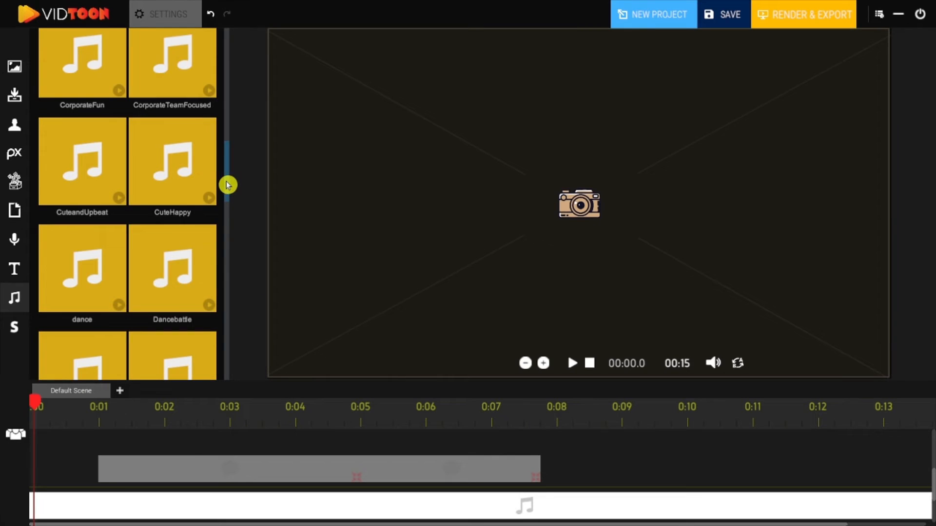
{"action": "left_click_drag", "start_coordinate": [227, 184], "coordinate": [227, 370]}
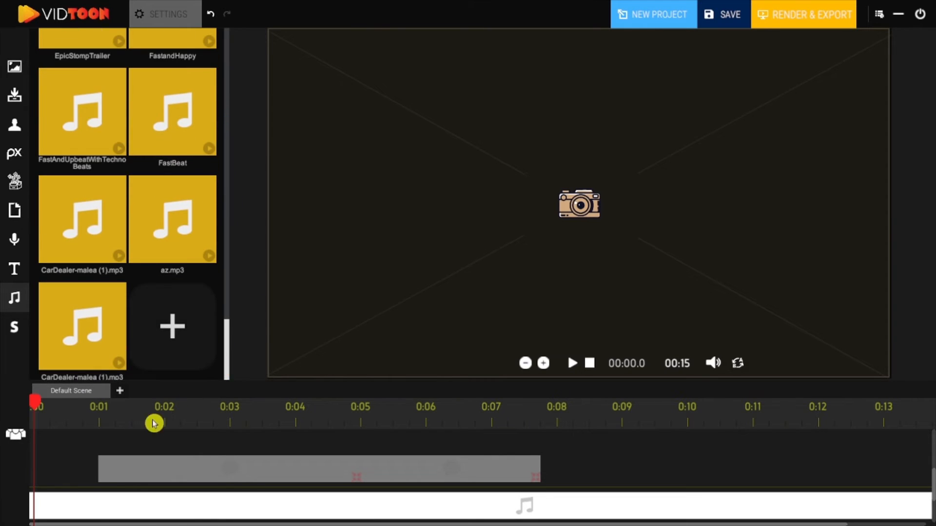
{"action": "left_click", "coordinate": [97, 417]}
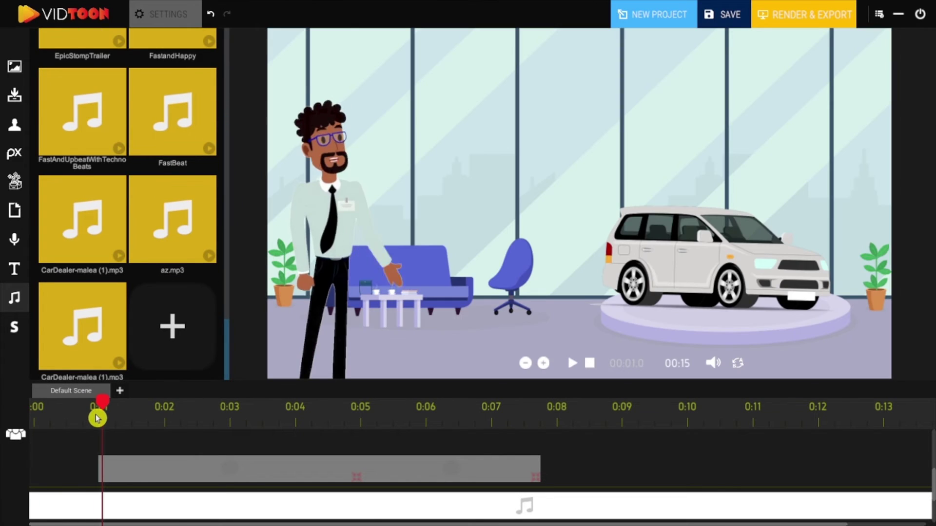
Import CarDealer-malea (1).mp3 and place it as a second audio clip starting at 0:01.
{"action": "left_click", "coordinate": [170, 332]}
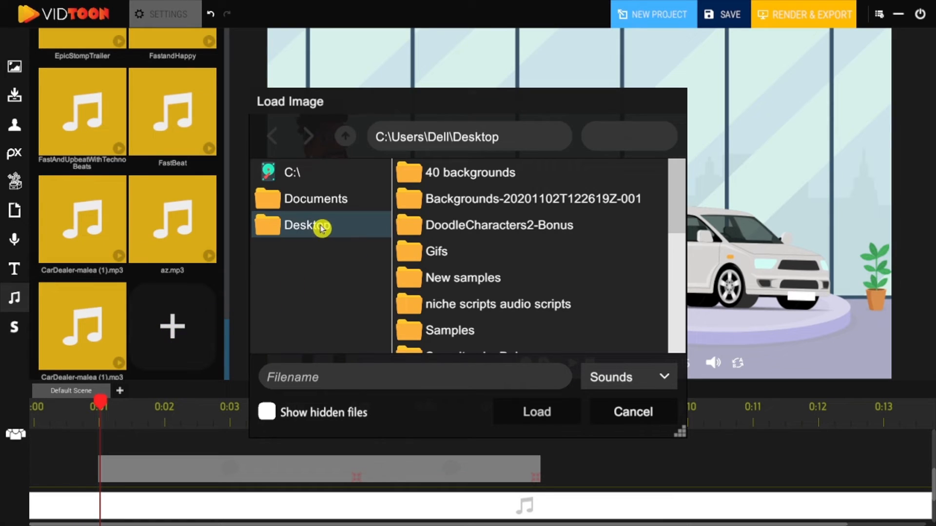
{"action": "scroll", "coordinate": [505, 249], "scroll_direction": "down", "scroll_amount": 5}
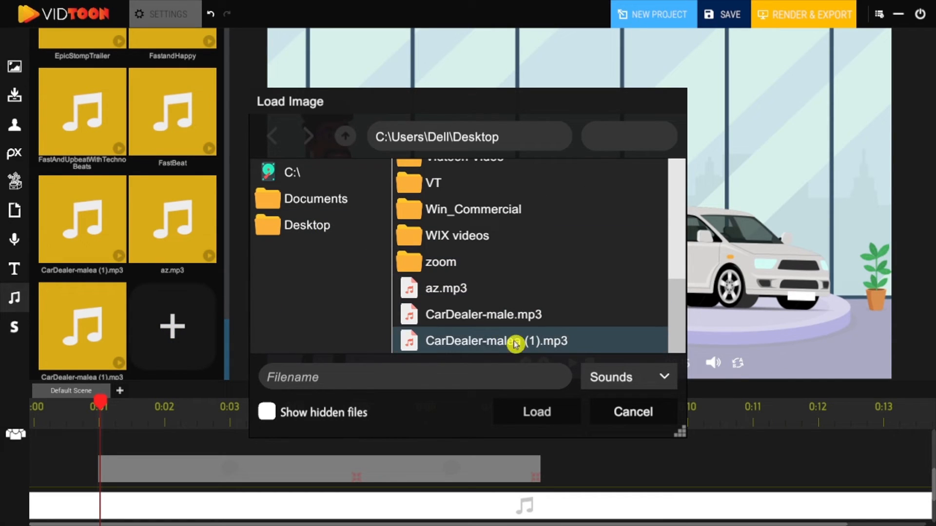
{"action": "left_click", "coordinate": [510, 343]}
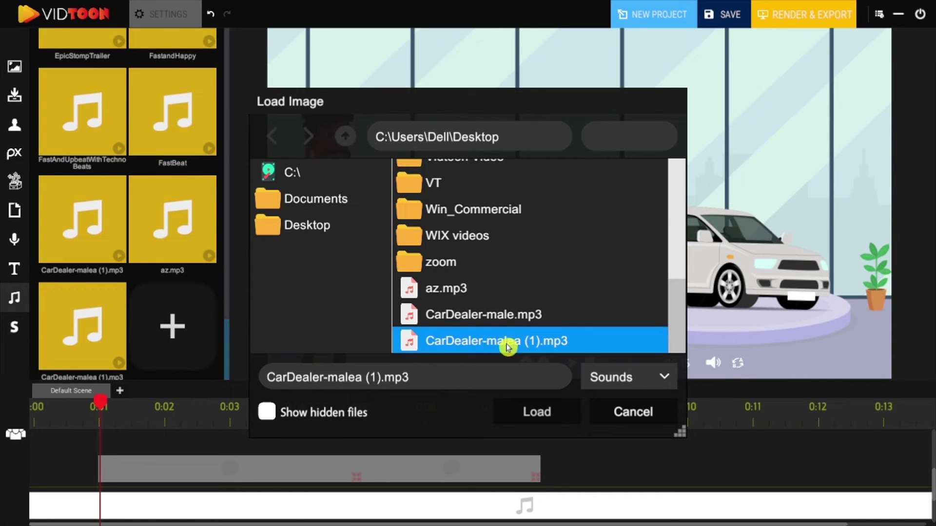
{"action": "left_click", "coordinate": [536, 411]}
{"action": "left_click_drag", "start_coordinate": [181, 246], "coordinate": [135, 488]}
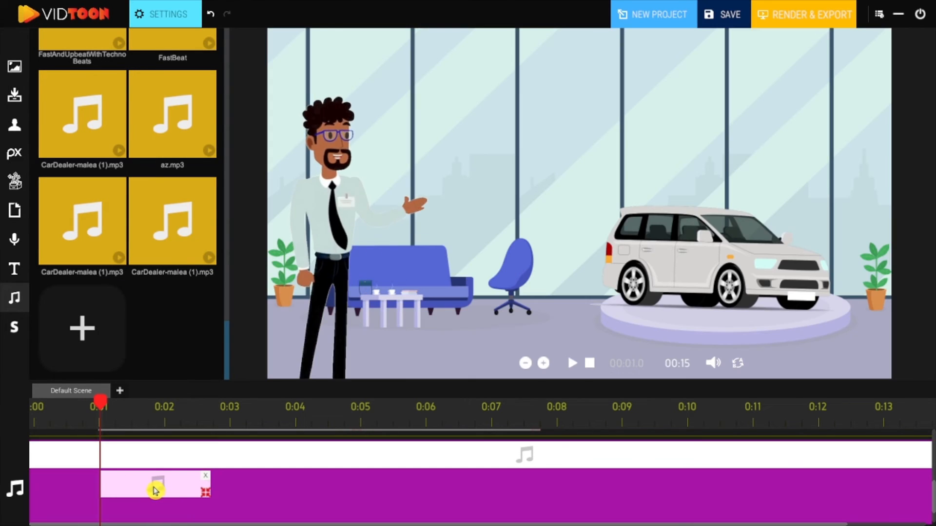
{"action": "left_click", "coordinate": [160, 491]}
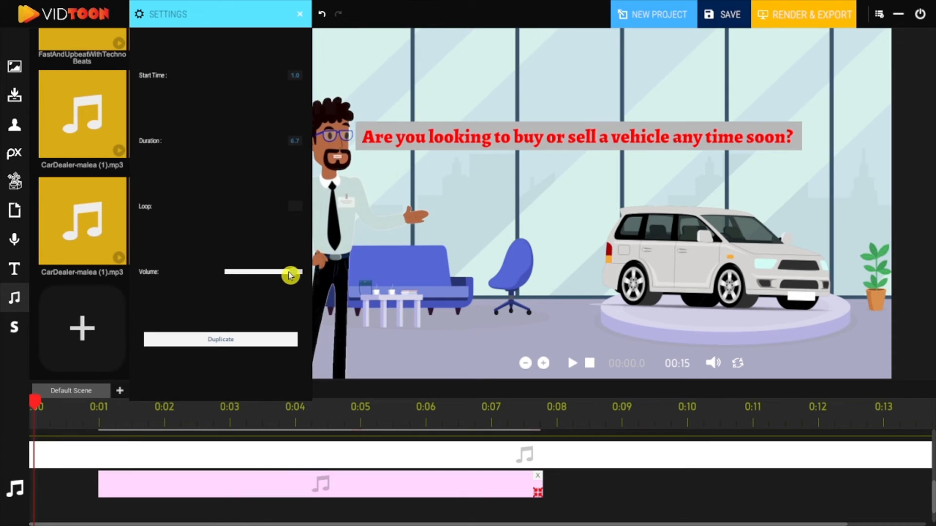
{"action": "left_click", "coordinate": [589, 363]}
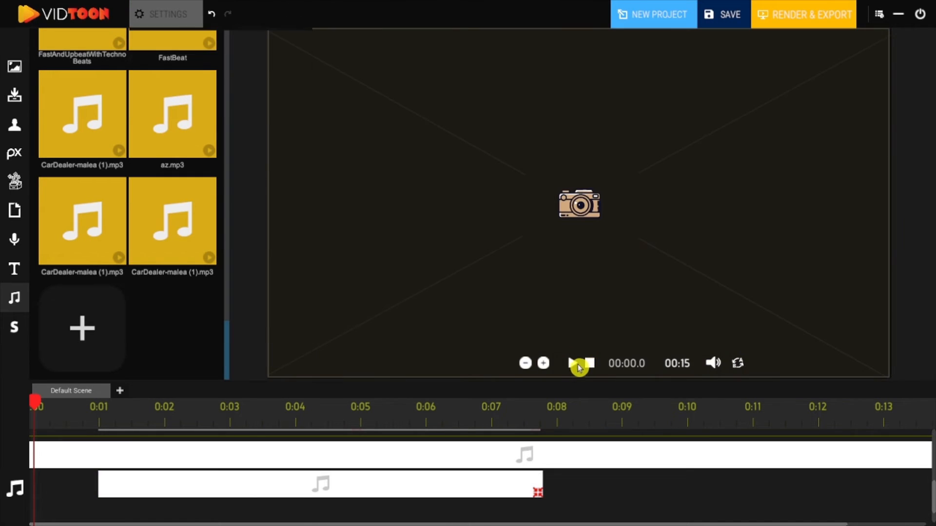
{"action": "left_click", "coordinate": [573, 364]}
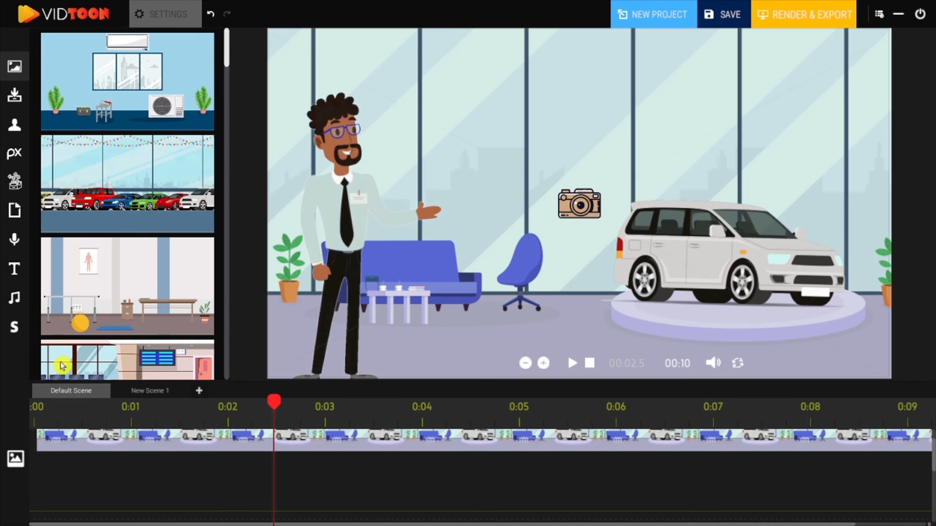
Add a second scene and fit the parked-cars showroom background onto its canvas.
{"action": "left_click", "coordinate": [14, 330]}
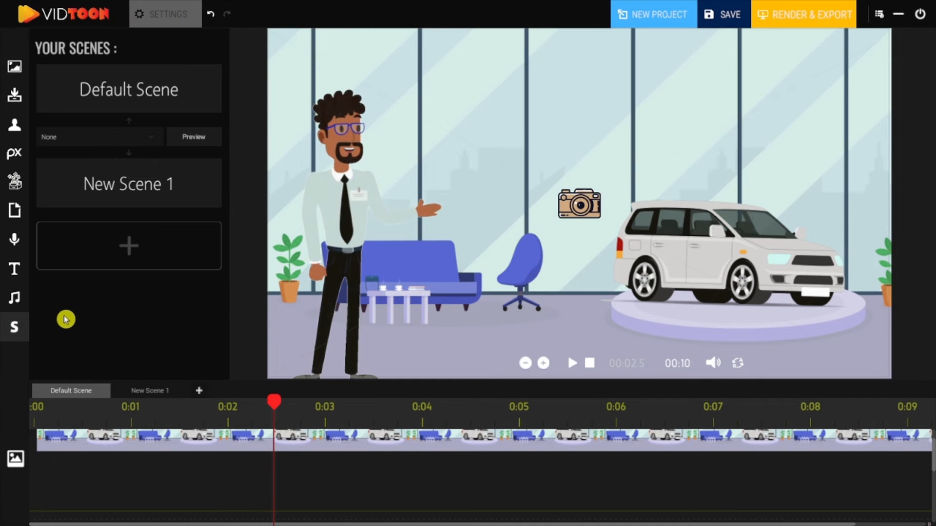
{"action": "left_click", "coordinate": [136, 243]}
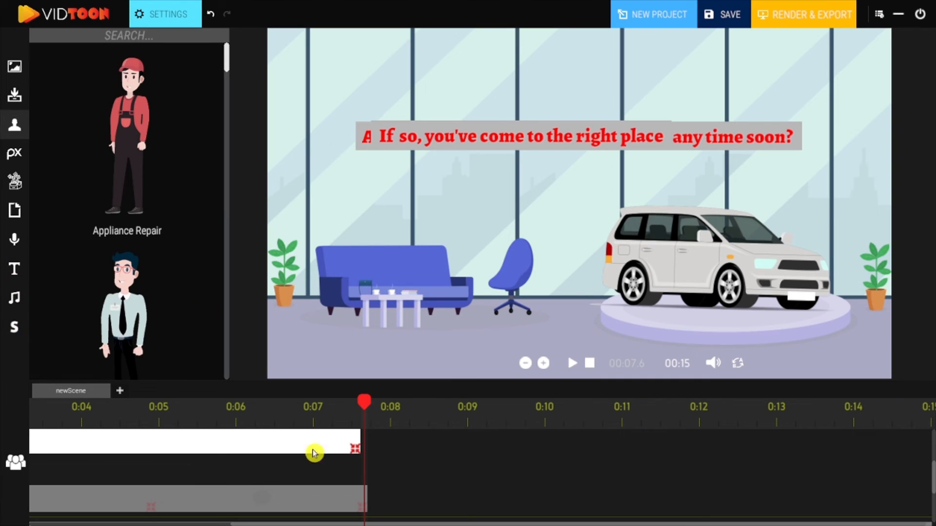
{"action": "left_click_drag", "start_coordinate": [307, 417], "coordinate": [198, 412]}
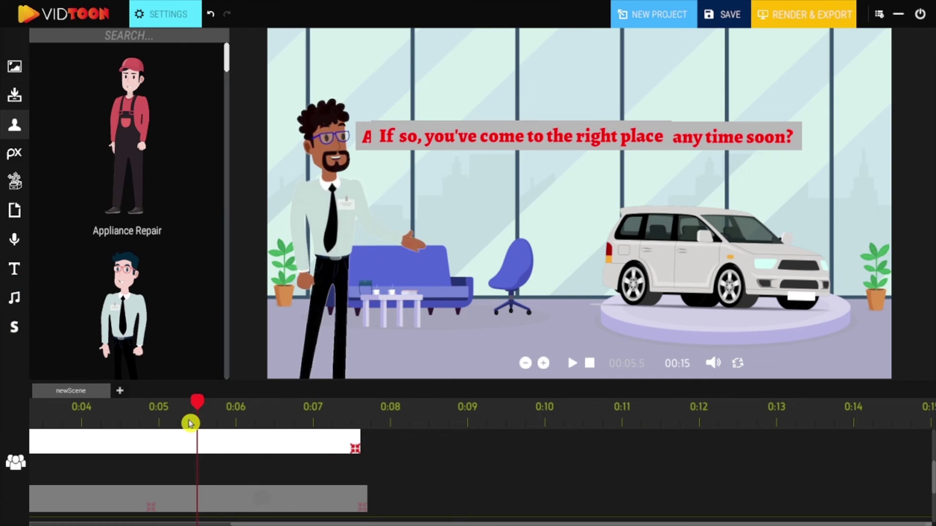
{"action": "left_click", "coordinate": [120, 397]}
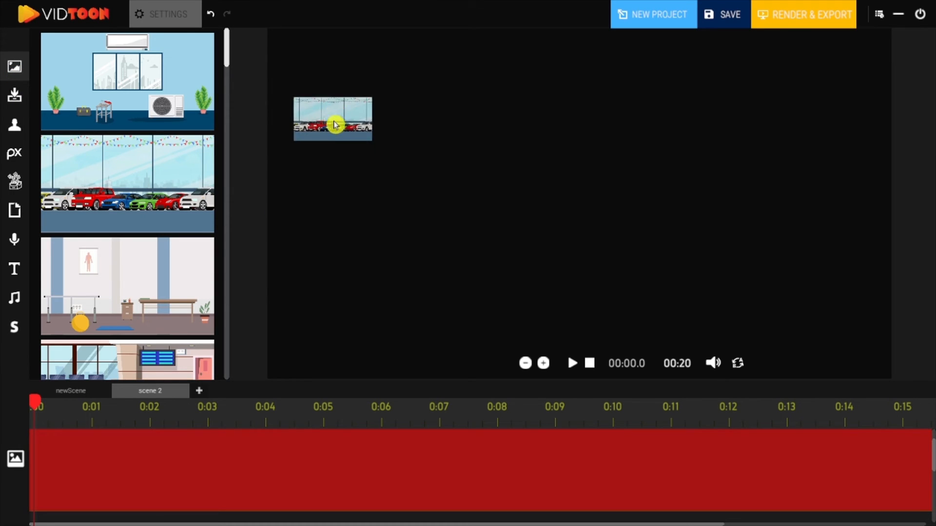
{"action": "mouse_move", "coordinate": [93, 191]}
{"action": "left_mouse_down"}
{"action": "mouse_move", "coordinate": [334, 110]}
{"action": "mouse_move", "coordinate": [331, 76]}
{"action": "left_mouse_up"}
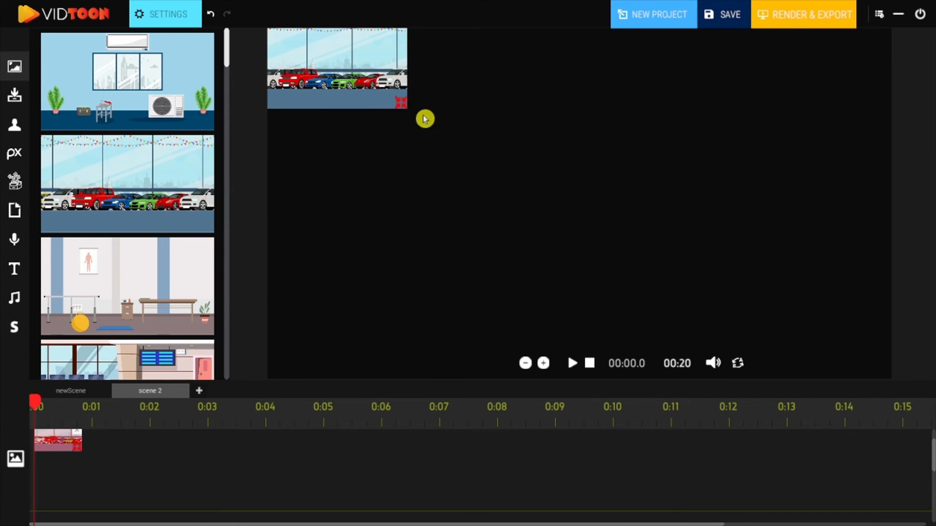
{"action": "mouse_move", "coordinate": [402, 102]}
{"action": "left_mouse_down"}
{"action": "mouse_move", "coordinate": [393, 95]}
{"action": "mouse_move", "coordinate": [932, 442]}
{"action": "left_mouse_up"}
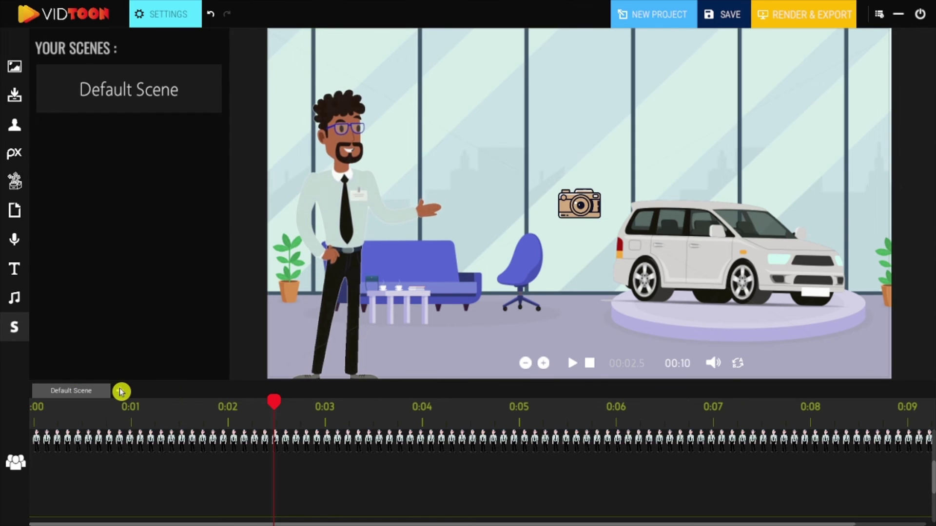
Add a new blank scene and bring up the transition choices between the scenes.
{"action": "left_click", "coordinate": [121, 392]}
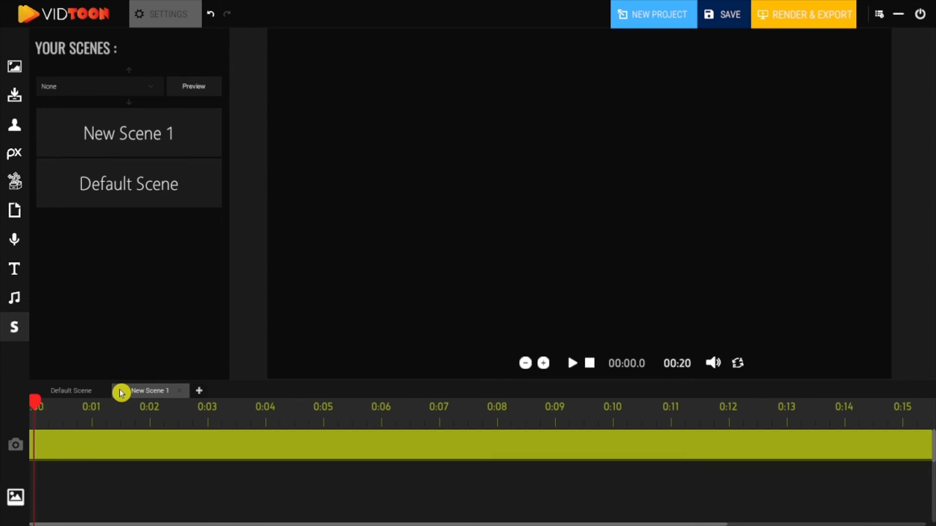
{"action": "left_click", "coordinate": [202, 395]}
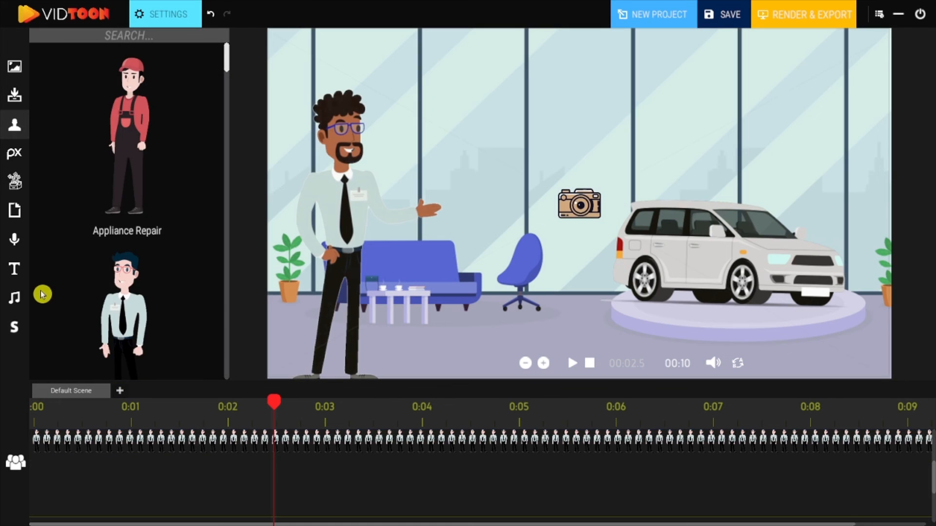
{"action": "left_click", "coordinate": [14, 331]}
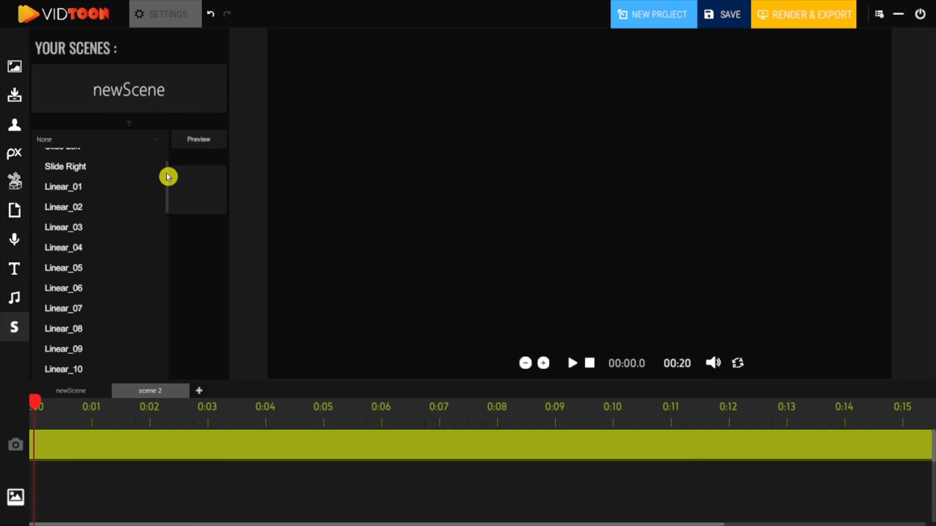
{"action": "left_click_drag", "start_coordinate": [168, 165], "coordinate": [166, 270]}
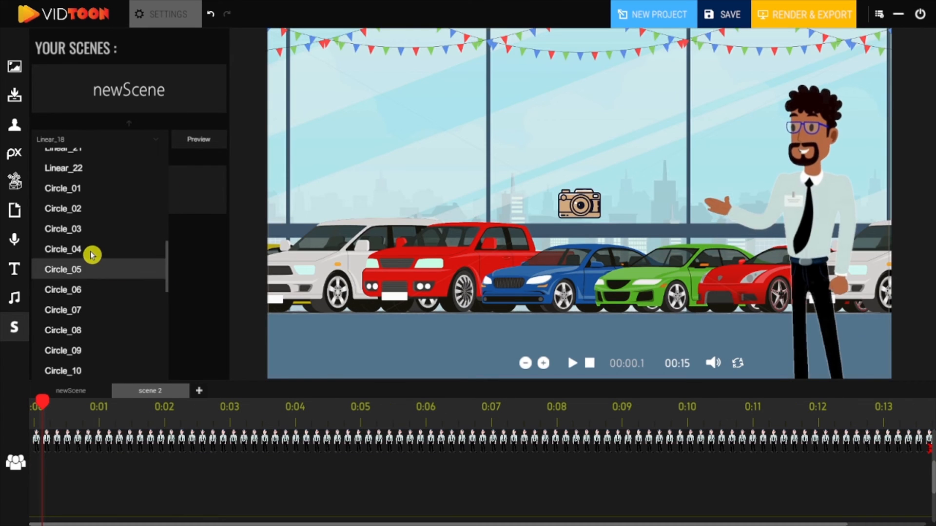
Try and preview the Circle_04 and Circle_06 transitions between the scenes.
{"action": "left_click", "coordinate": [73, 247]}
{"action": "left_click", "coordinate": [203, 143]}
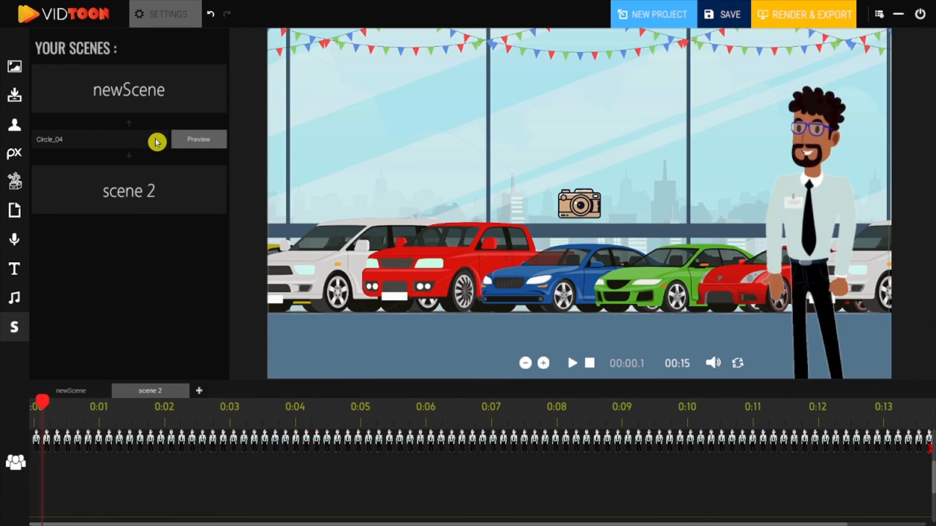
{"action": "left_click", "coordinate": [99, 139]}
{"action": "scroll", "coordinate": [104, 277], "scroll_direction": "down", "scroll_amount": 2}
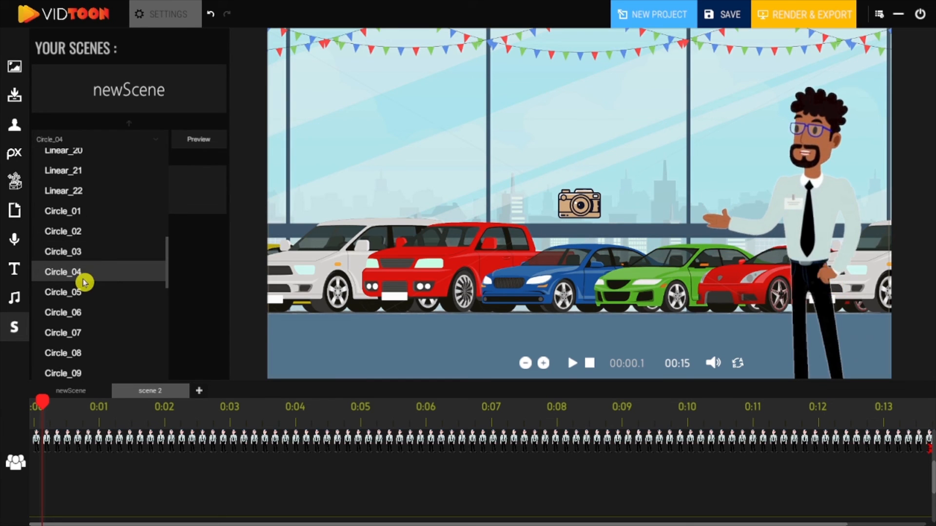
{"action": "left_click", "coordinate": [73, 300]}
{"action": "left_click", "coordinate": [202, 141]}
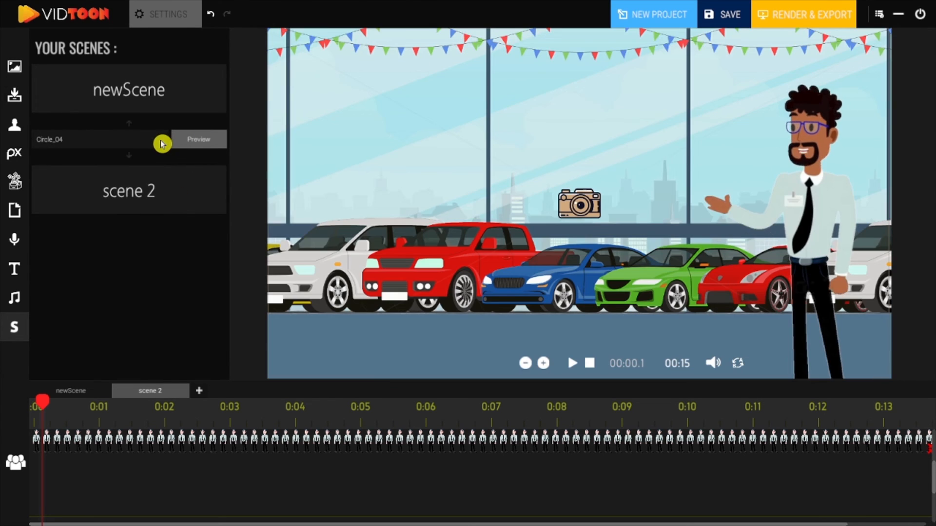
{"action": "left_click", "coordinate": [161, 139]}
{"action": "left_click", "coordinate": [73, 268]}
{"action": "left_click", "coordinate": [198, 138]}
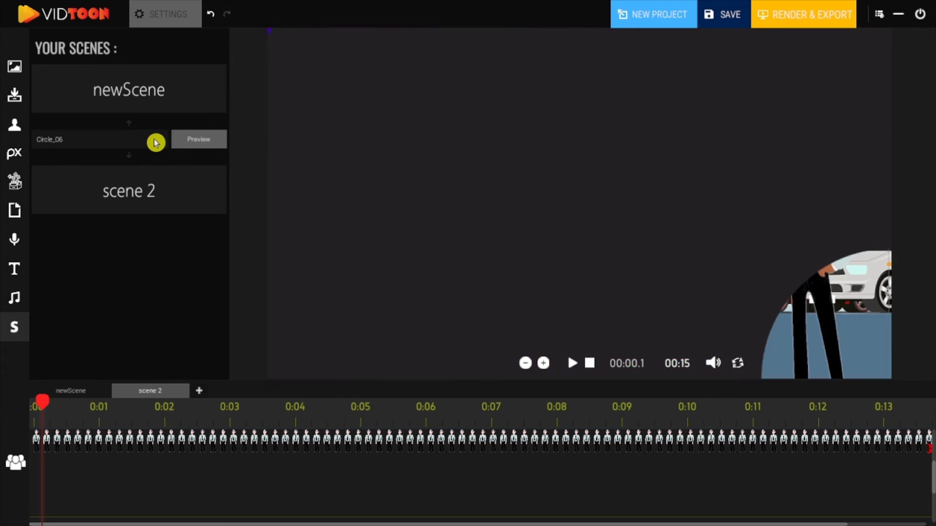
{"action": "left_click", "coordinate": [99, 139]}
{"action": "scroll", "coordinate": [131, 245], "scroll_direction": "down", "scroll_amount": 3}
{"action": "scroll", "coordinate": [130, 245], "scroll_direction": "up", "scroll_amount": 3}
Preview the Triangle_01, Diagonal Squares, Hexagon and Circles transitions.
{"action": "left_click", "coordinate": [84, 322]}
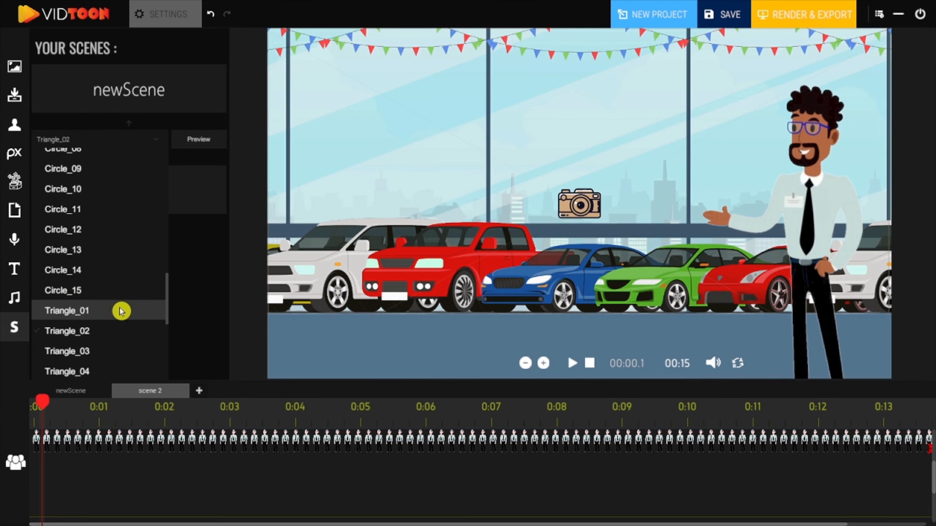
{"action": "left_click", "coordinate": [67, 310]}
{"action": "left_click", "coordinate": [198, 139]}
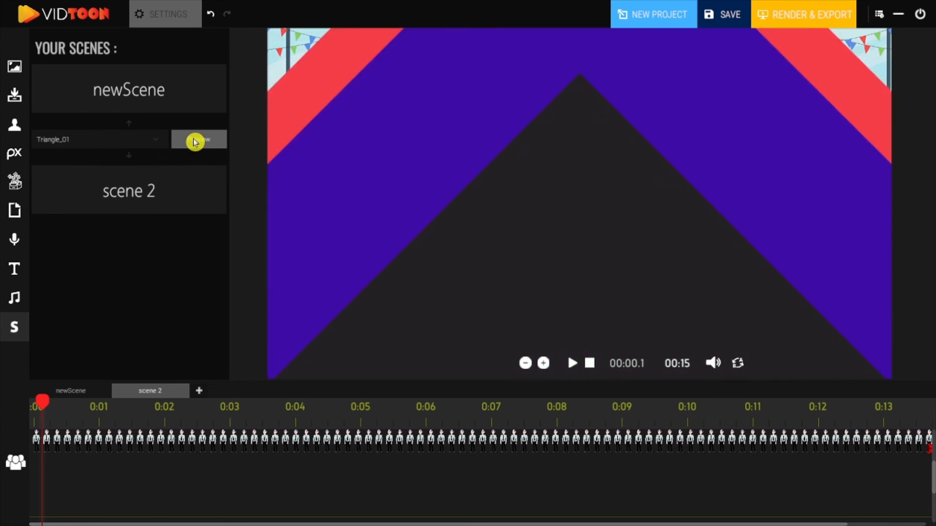
{"action": "left_click", "coordinate": [161, 143]}
{"action": "scroll", "coordinate": [95, 256], "scroll_direction": "down", "scroll_amount": 5}
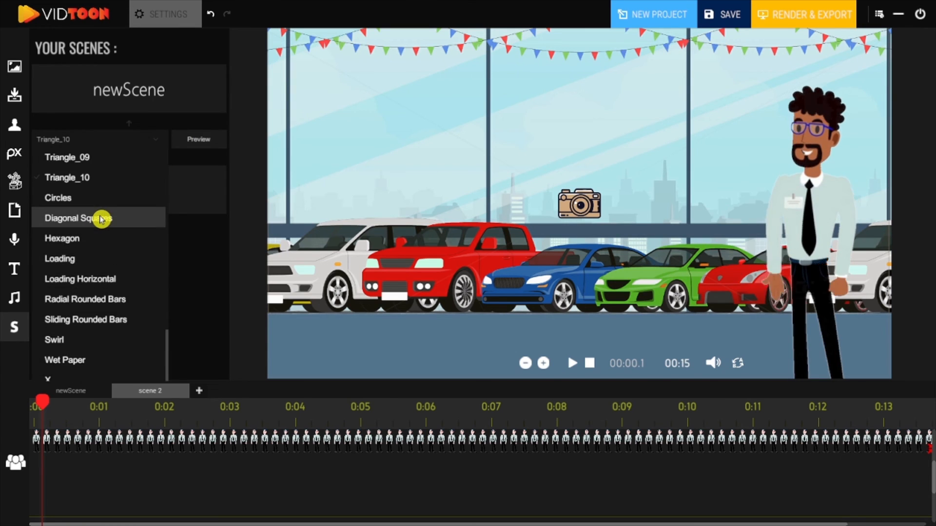
{"action": "left_click", "coordinate": [94, 215]}
{"action": "left_click", "coordinate": [198, 138]}
{"action": "left_click", "coordinate": [161, 142]}
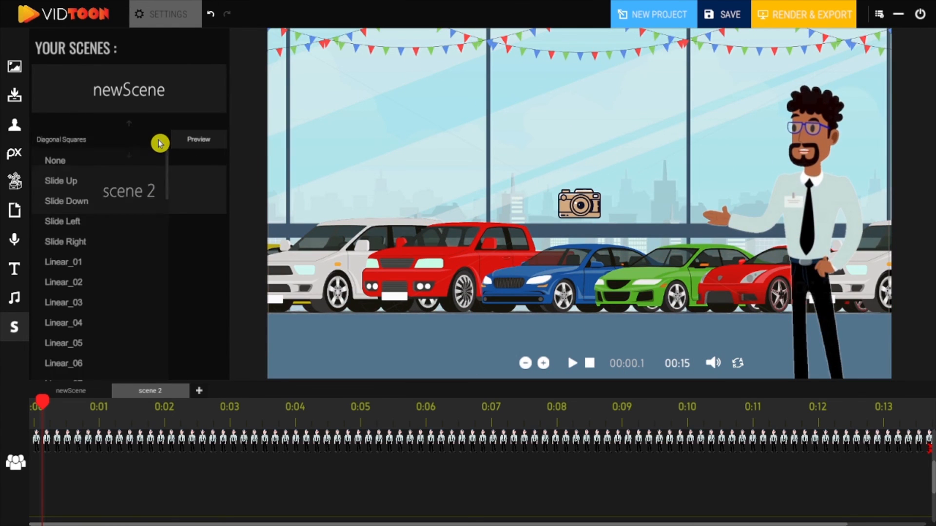
{"action": "scroll", "coordinate": [94, 261], "scroll_direction": "down", "scroll_amount": 5}
{"action": "left_click", "coordinate": [62, 238]}
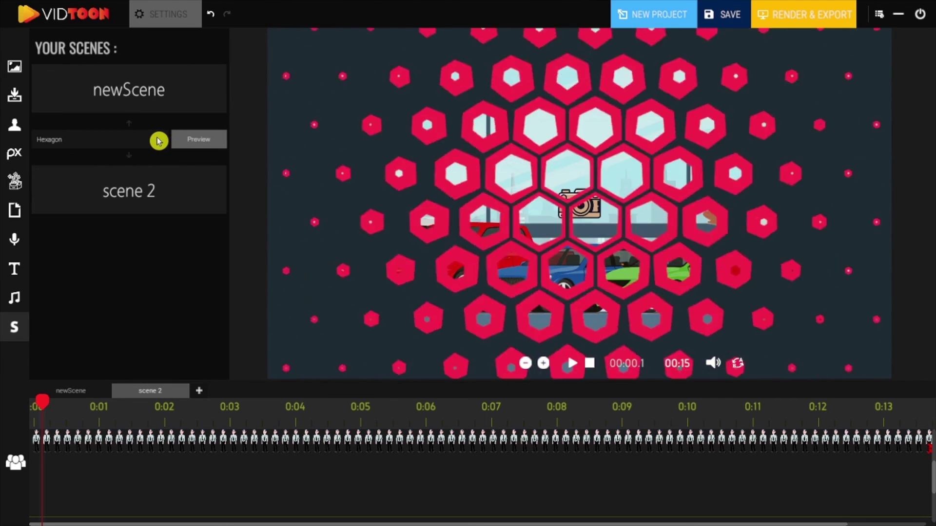
{"action": "left_click", "coordinate": [161, 142]}
{"action": "scroll", "coordinate": [80, 255], "scroll_direction": "down", "scroll_amount": 5}
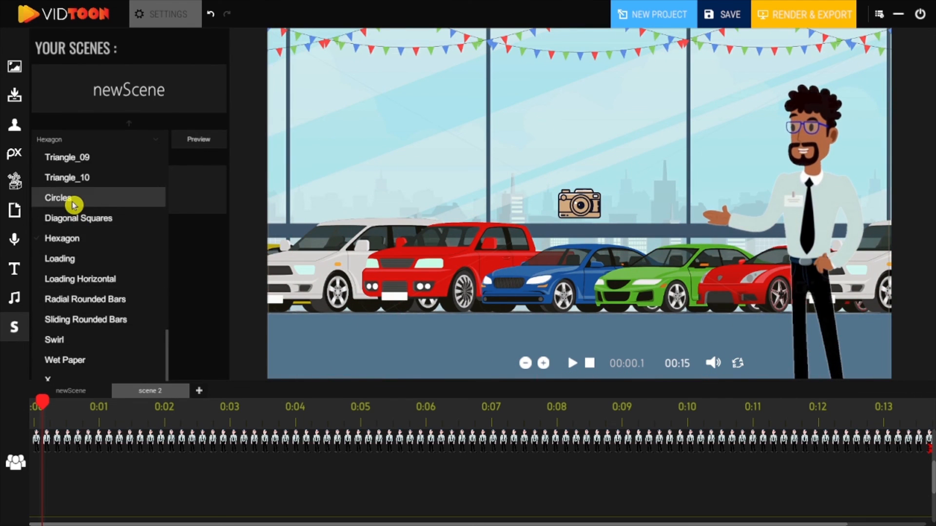
{"action": "left_click", "coordinate": [76, 203]}
{"action": "left_click", "coordinate": [153, 143]}
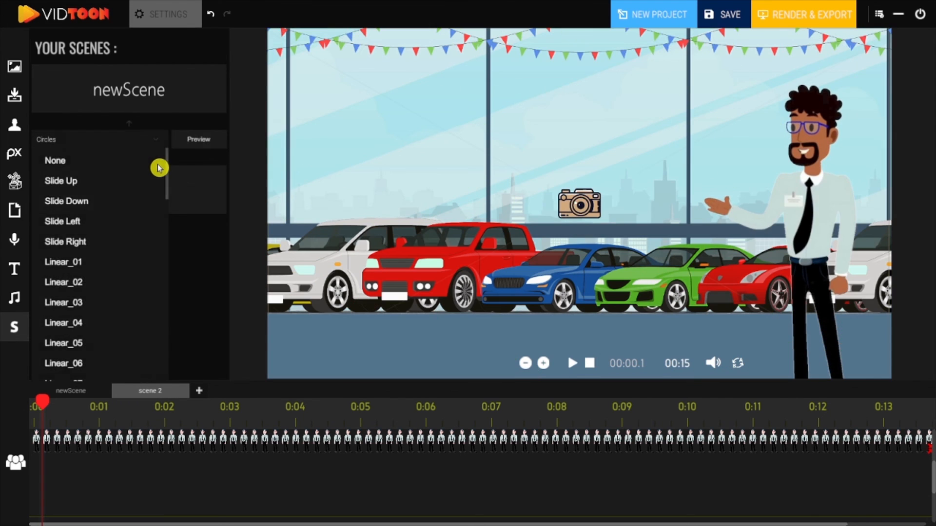
{"action": "scroll", "coordinate": [94, 278], "scroll_direction": "down", "scroll_amount": 5}
Preview Swirl, then settle on Wet Paper as the transition between newScene and scene 2.
{"action": "left_click", "coordinate": [90, 338]}
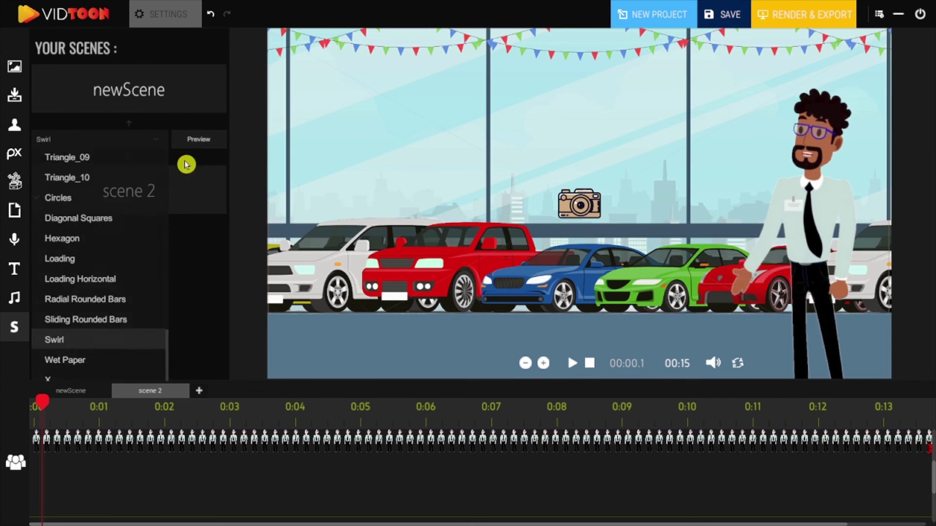
{"action": "left_click", "coordinate": [197, 139]}
{"action": "left_click", "coordinate": [154, 144]}
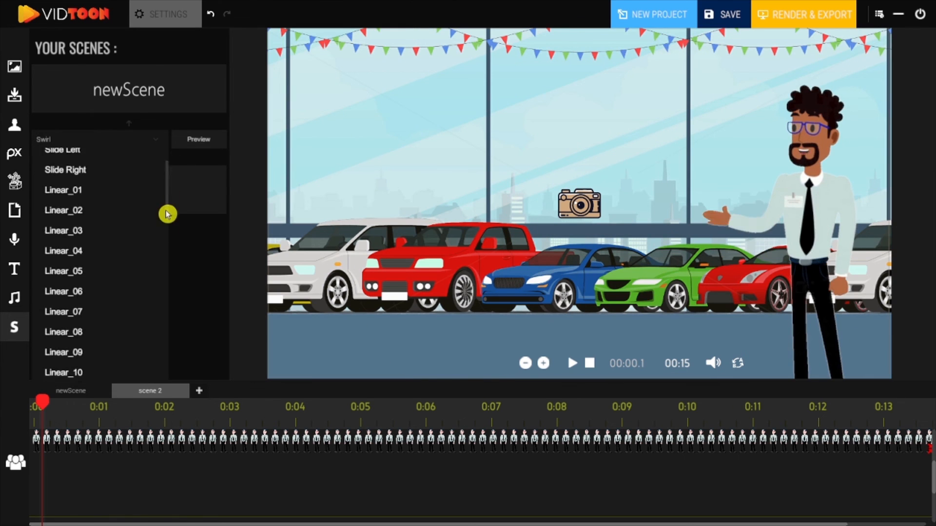
{"action": "scroll", "coordinate": [95, 256], "scroll_direction": "down", "scroll_amount": 5}
{"action": "scroll", "coordinate": [157, 370], "scroll_direction": "down", "scroll_amount": 4}
{"action": "left_click", "coordinate": [65, 359]}
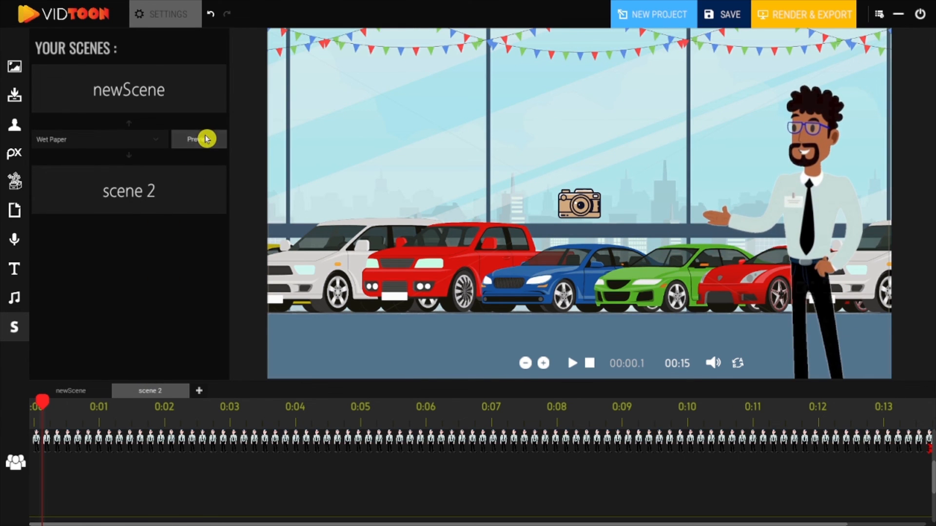
{"action": "left_click", "coordinate": [198, 138]}
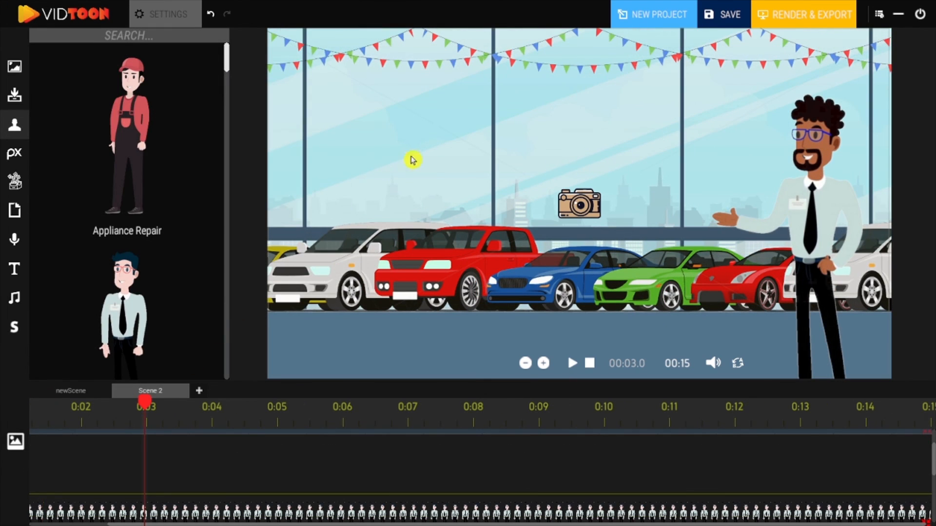
Save the project as 'saved car dealer' and return to the first scene, newScene.
{"action": "left_click", "coordinate": [728, 15]}
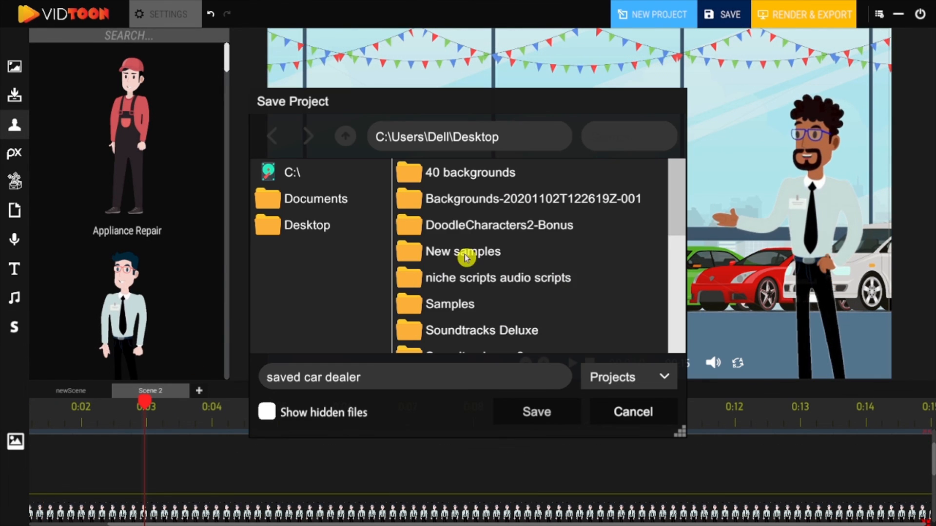
{"action": "double_click", "coordinate": [365, 378]}
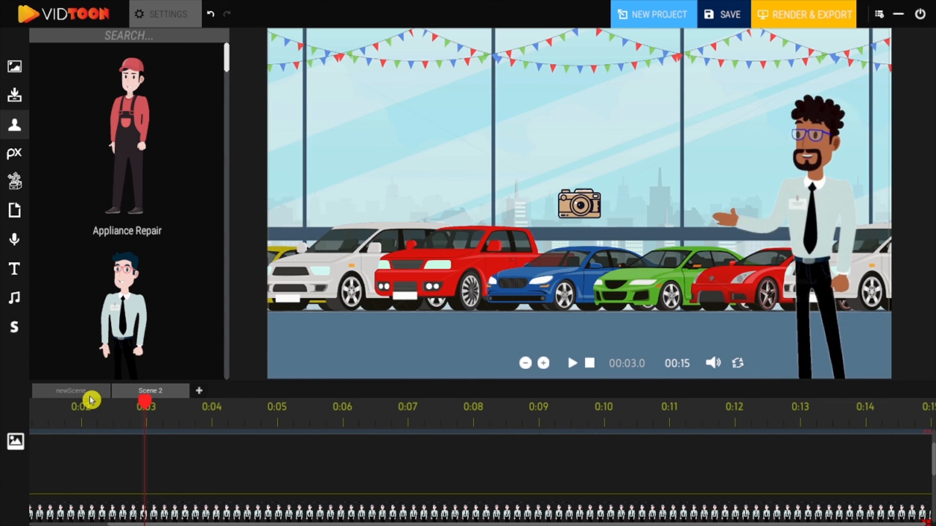
{"action": "left_click", "coordinate": [71, 390]}
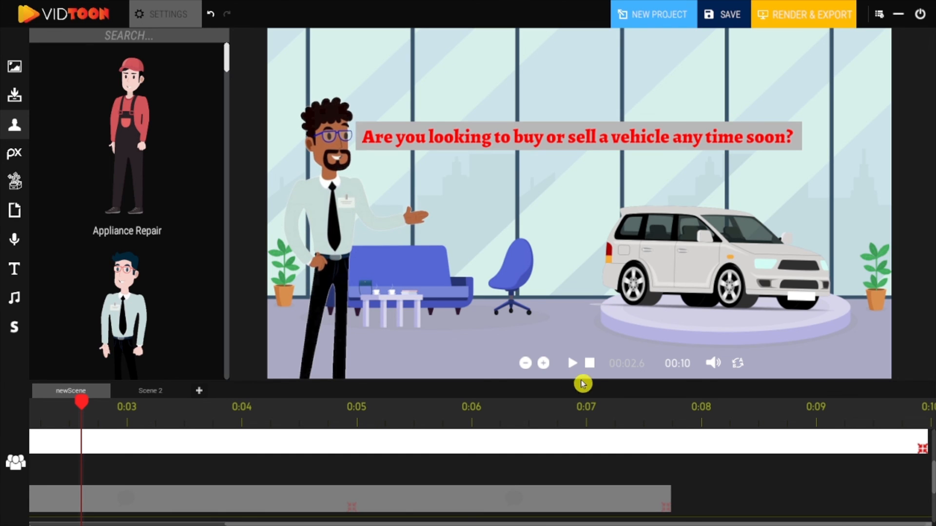
Start Render & Export with the output video named 'video 1' on the Desktop.
{"action": "left_click", "coordinate": [793, 15]}
{"action": "left_click", "coordinate": [413, 377]}
{"action": "type", "text": "video 1"}
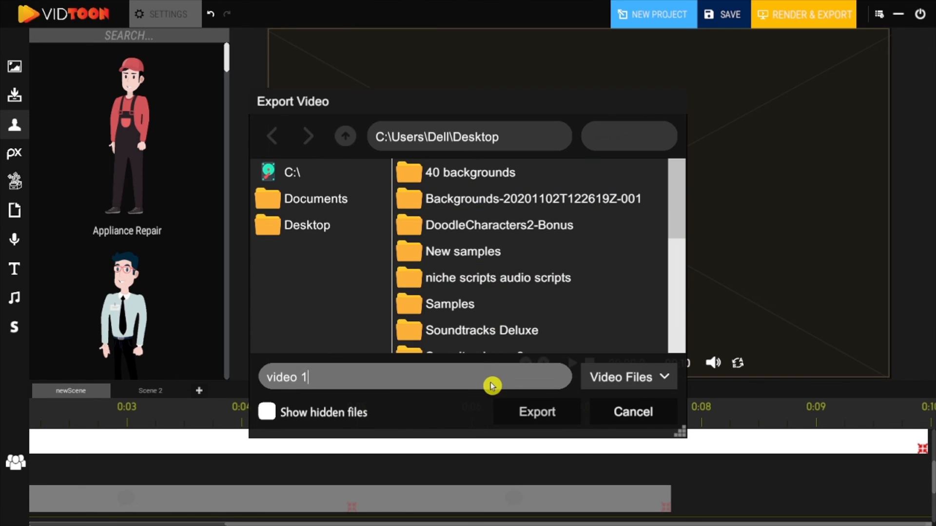